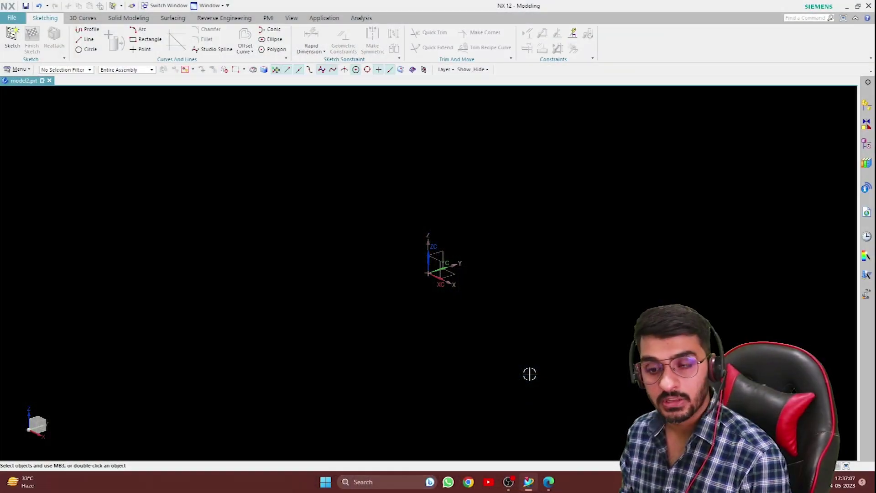
- Start a sketch on the default XY plane and check the hook reference drawing
click(12, 37)
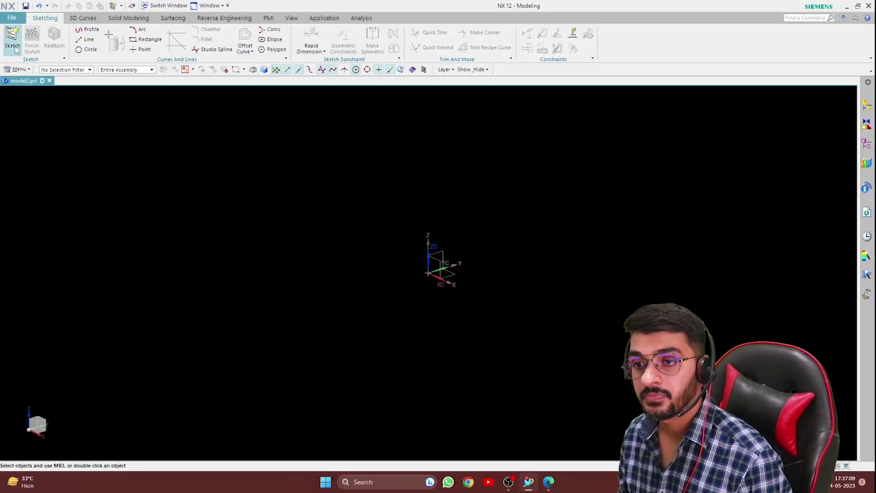
middle_click(419, 174)
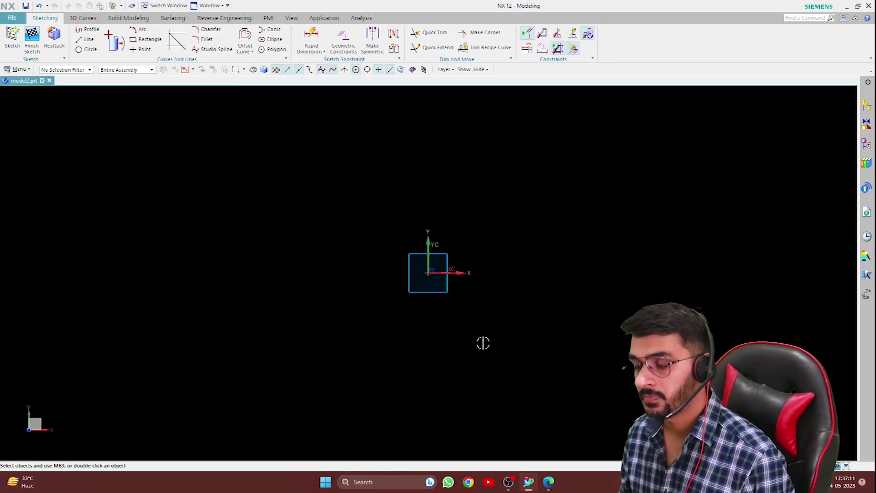
click(548, 483)
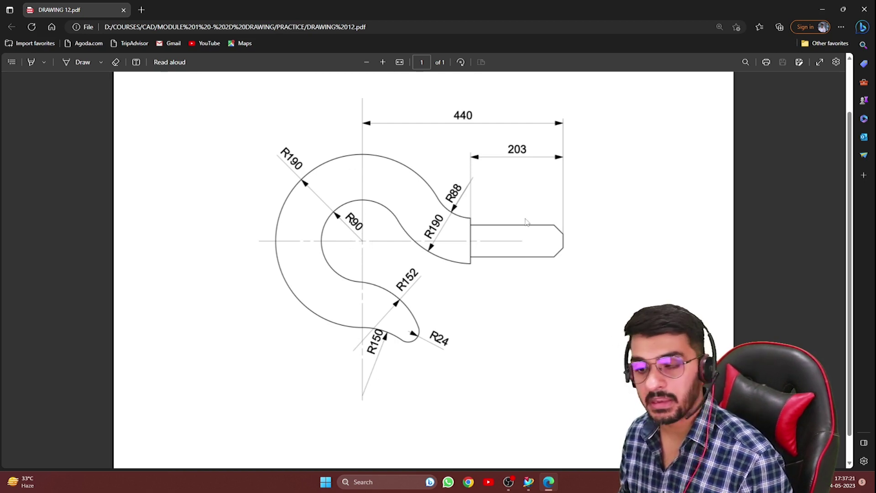
click(823, 9)
- Draw a circle and delete its 96.5 and 44.6 auto position dimensions
click(87, 50)
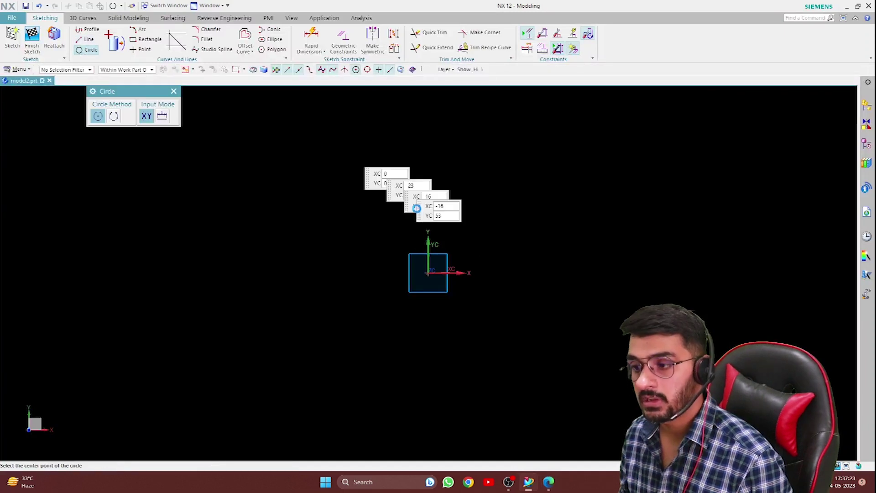
click(267, 198)
click(274, 259)
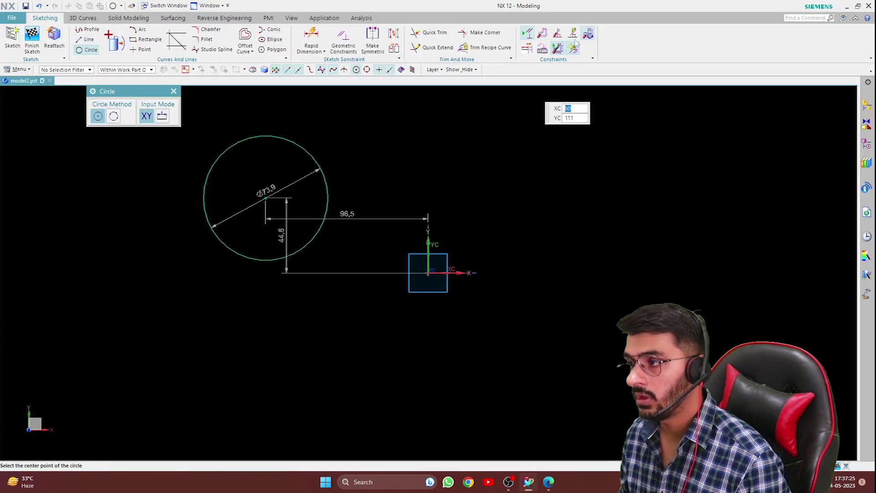
key(Escape)
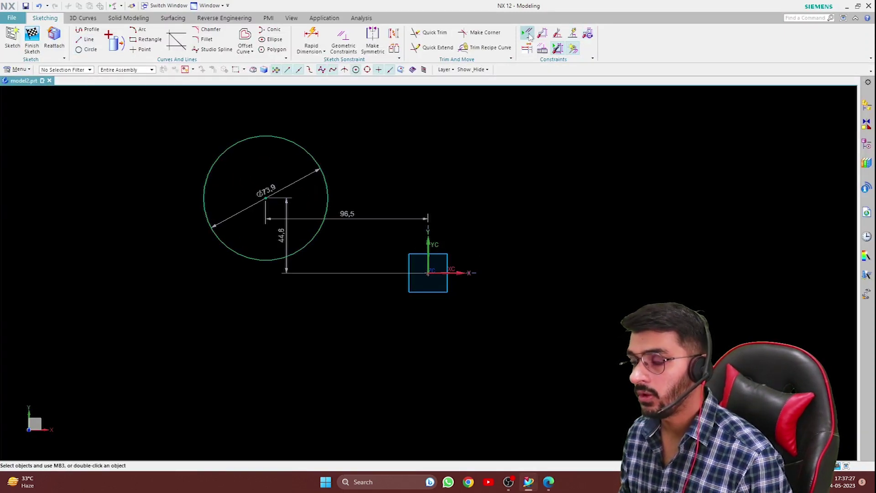
click(352, 213)
key(Delete)
click(317, 273)
key(Delete)
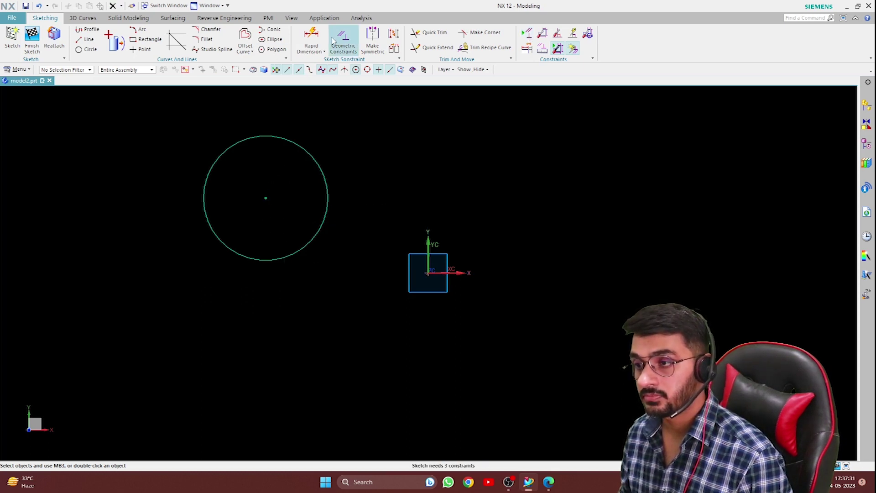
- Constrain the circle's centre coincident with the sketch origin
click(344, 40)
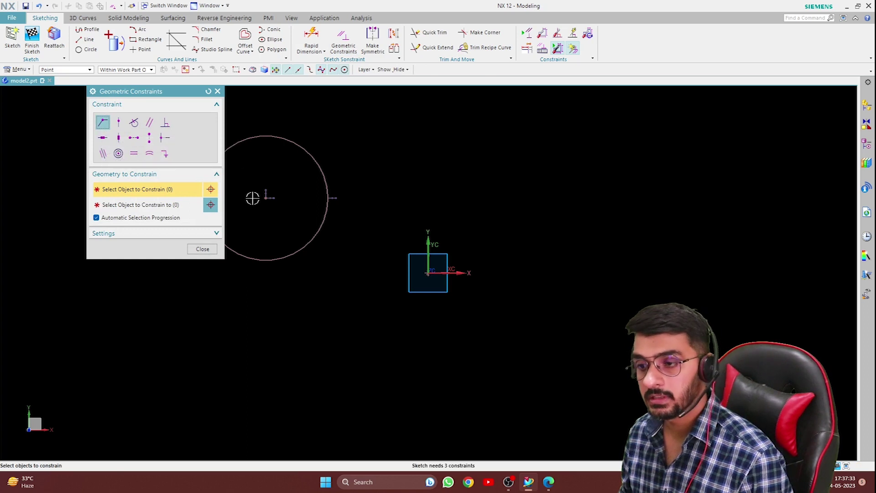
click(266, 197)
click(428, 273)
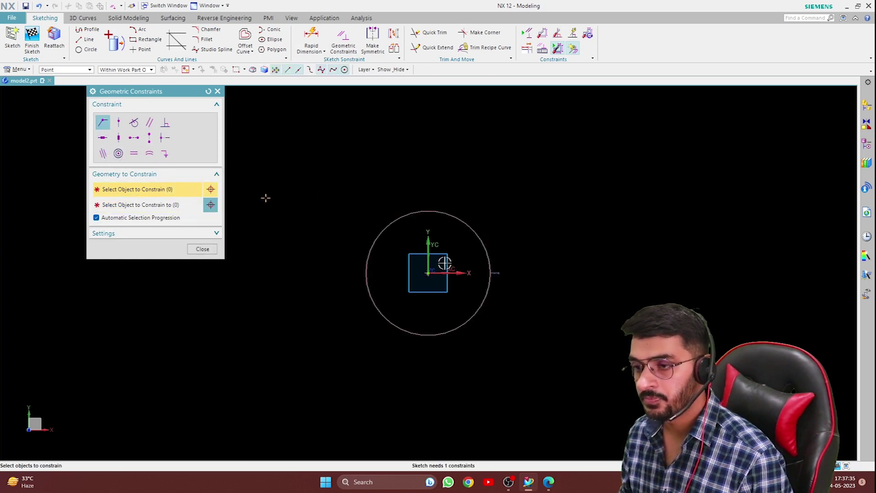
middle_click(223, 142)
click(311, 41)
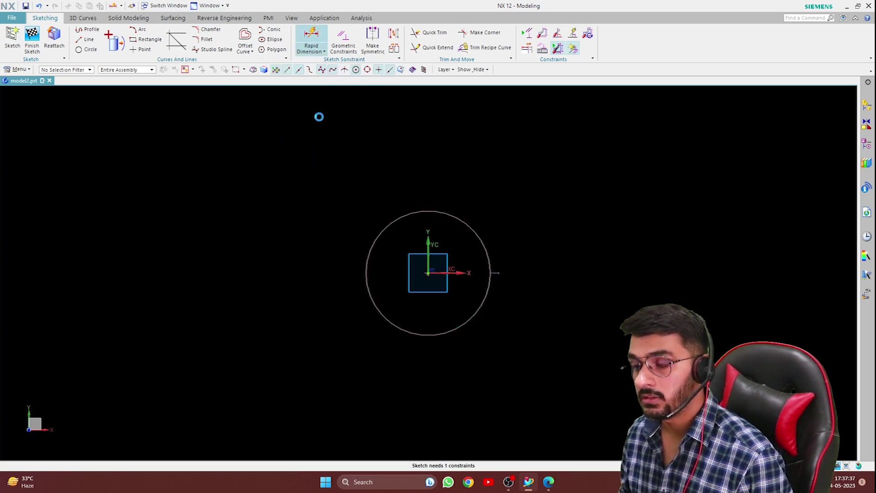
- Give the origin circle a radial dimension of 90
click(316, 49)
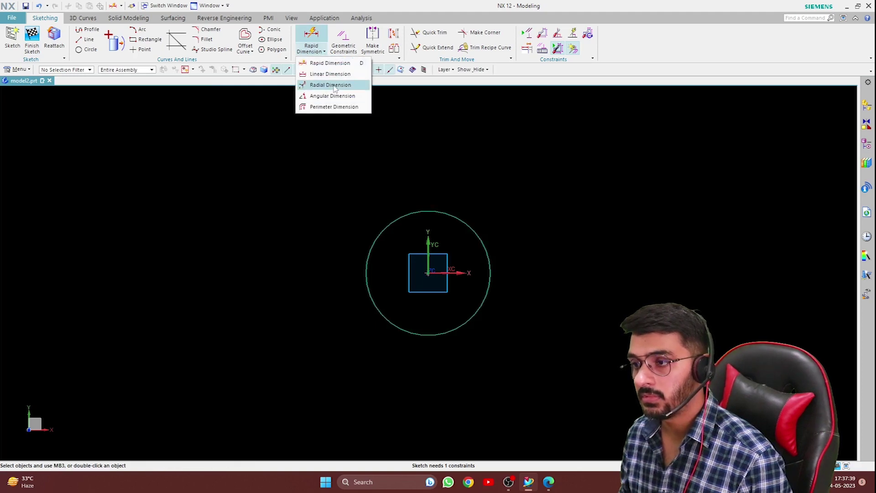
click(336, 88)
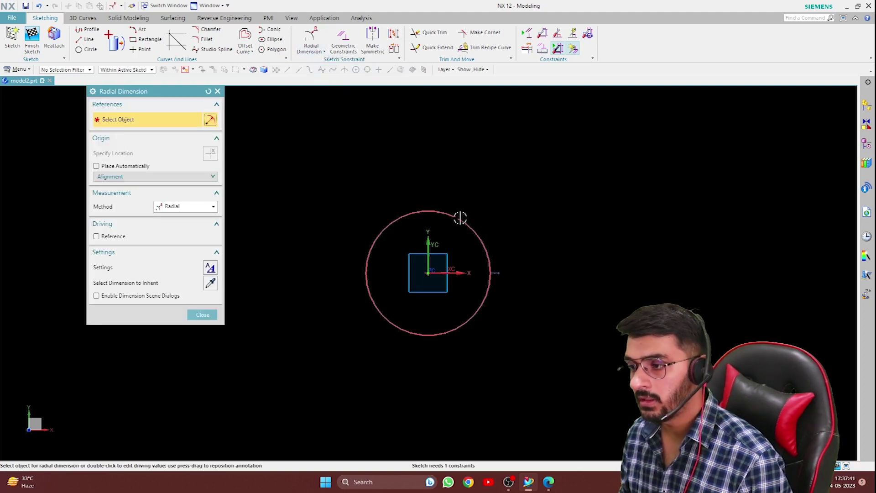
click(463, 216)
click(663, 264)
text(90)
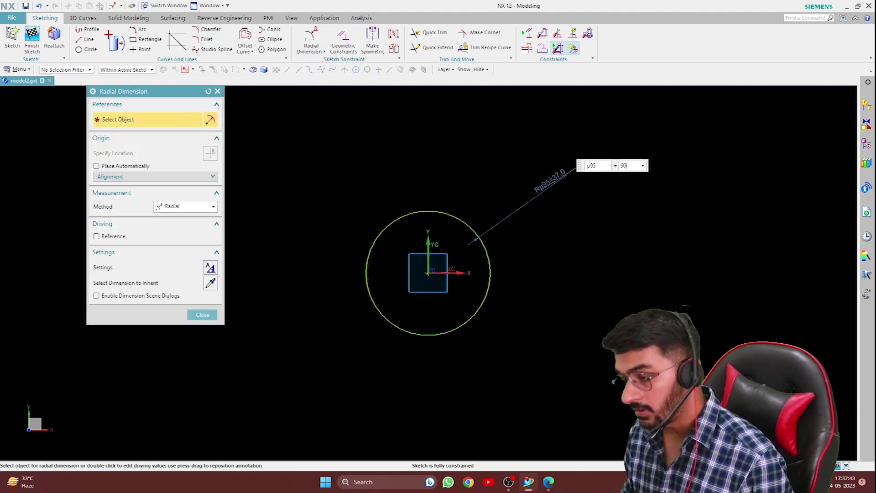
key(Return)
middle_click(663, 264)
- Recentre the view, move the R90 label upper right, and view the hook drawing
scroll(468, 257, down, 4)
drag(464, 219, 292, 197)
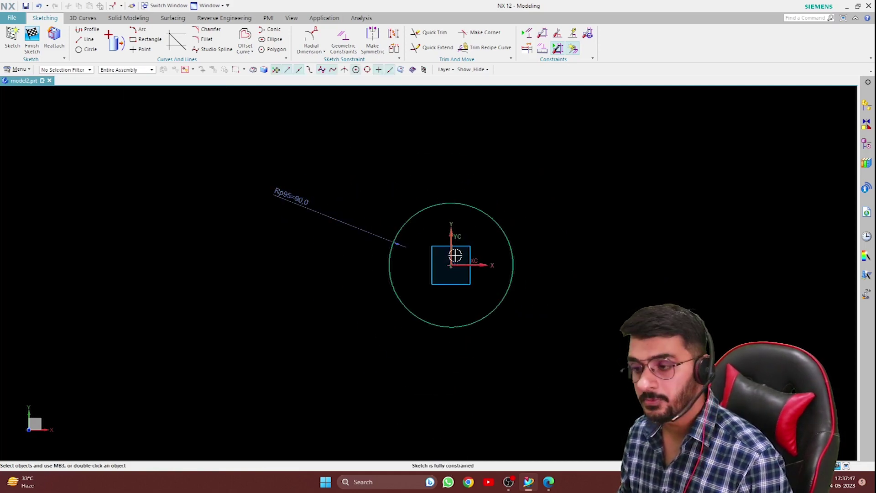
drag(313, 203, 586, 165)
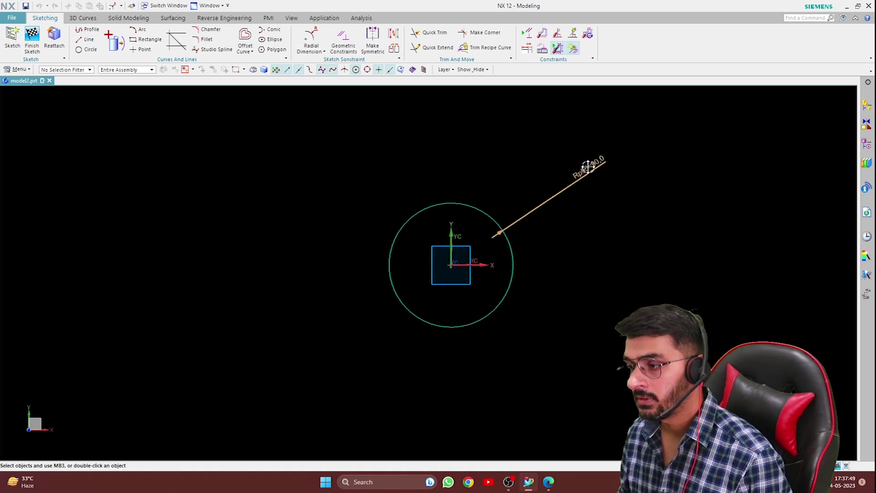
click(549, 485)
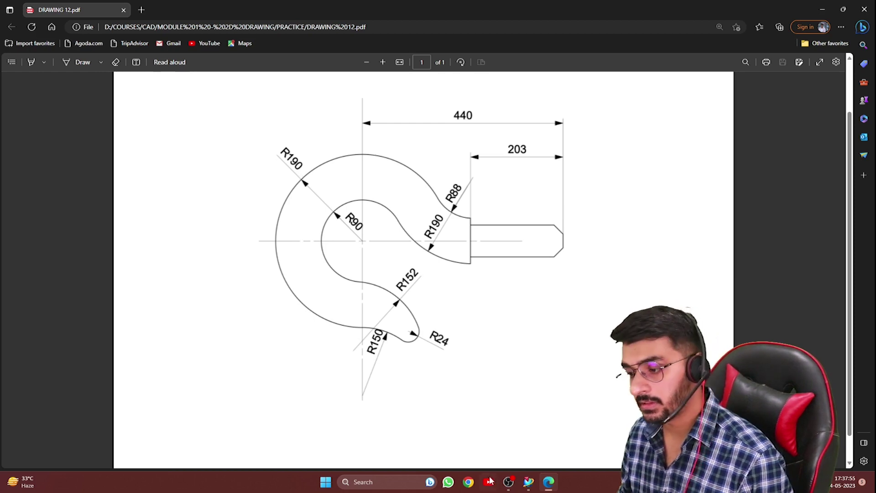
- Draw a second, larger circle left of the R90 circle
click(530, 484)
click(87, 50)
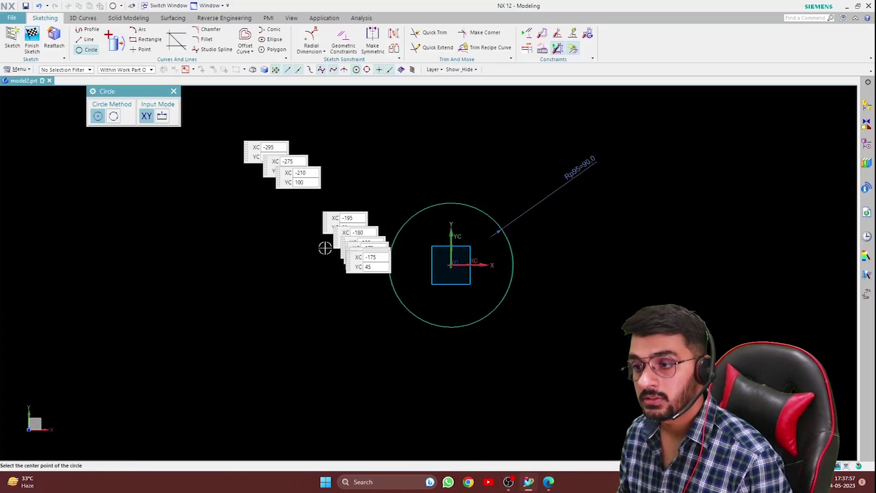
click(314, 241)
click(333, 344)
key(Escape)
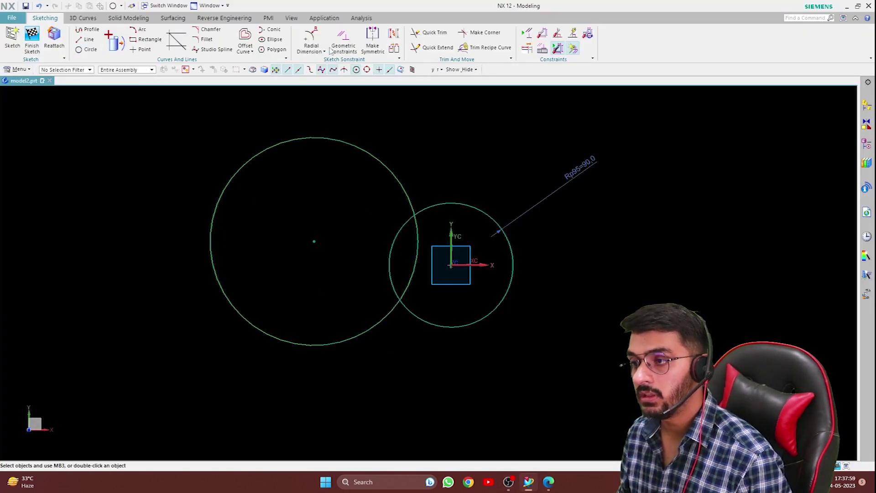
- Make the large circle concentric with the R90 circle
click(343, 41)
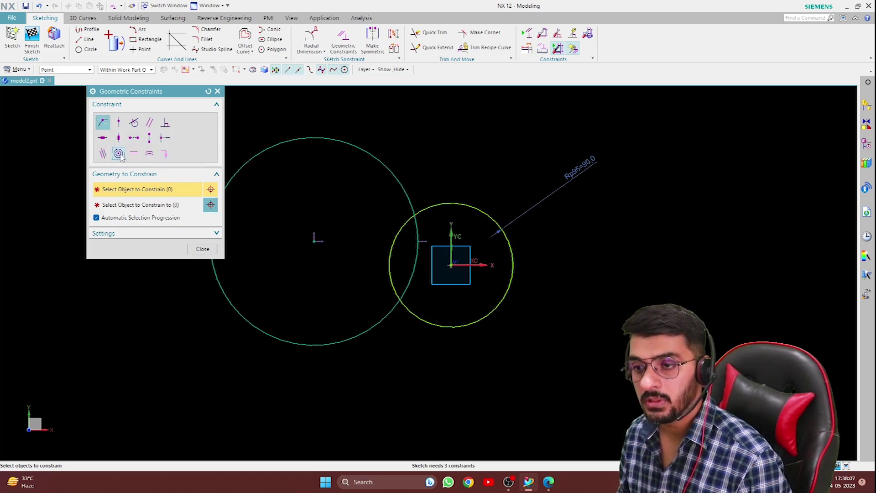
click(118, 154)
click(348, 142)
click(465, 205)
middle_click(610, 191)
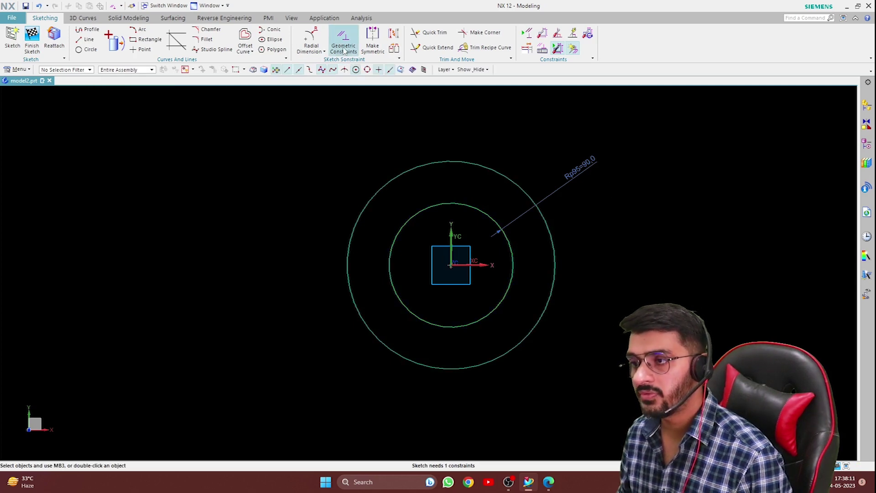
click(344, 49)
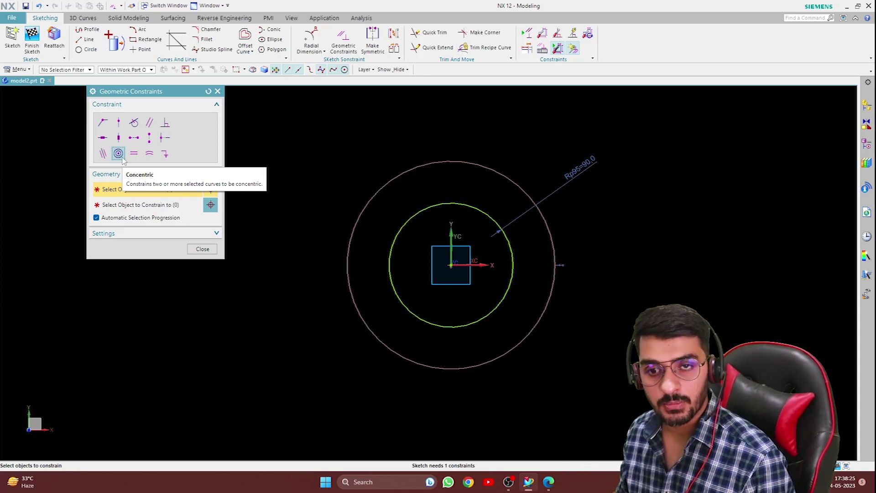
- Dimension the outer circle to radius 190, place its label beside R90, and view the drawing
click(311, 36)
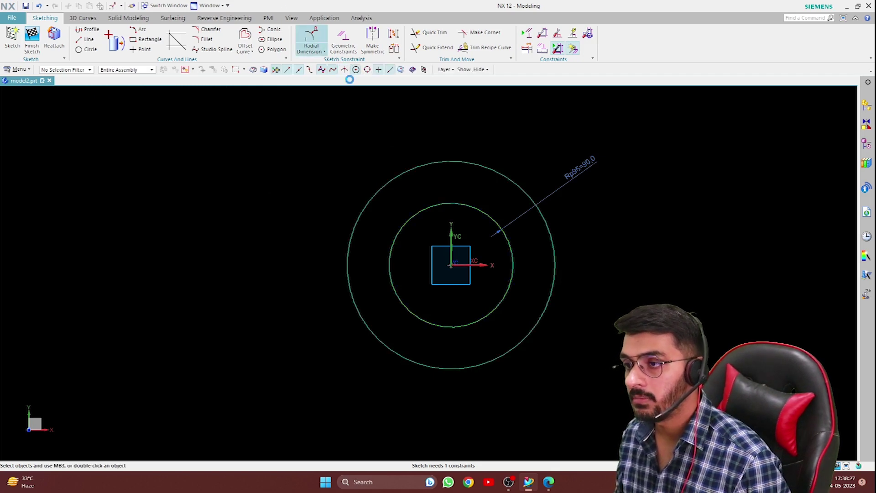
click(405, 173)
click(315, 133)
text(190)
key(Return)
key(Escape)
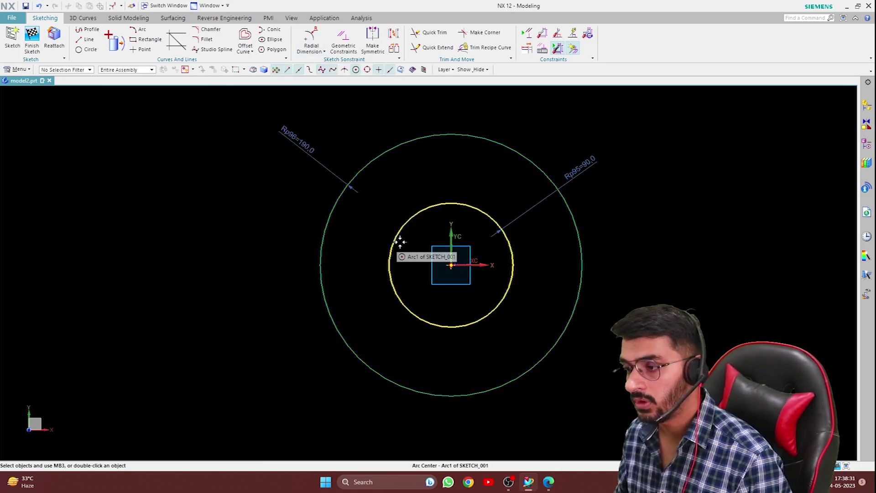
drag(324, 167, 578, 187)
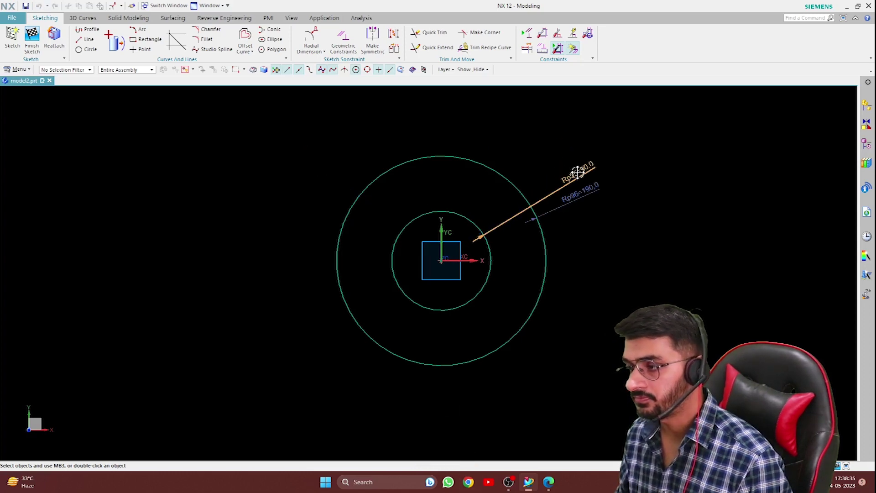
click(549, 482)
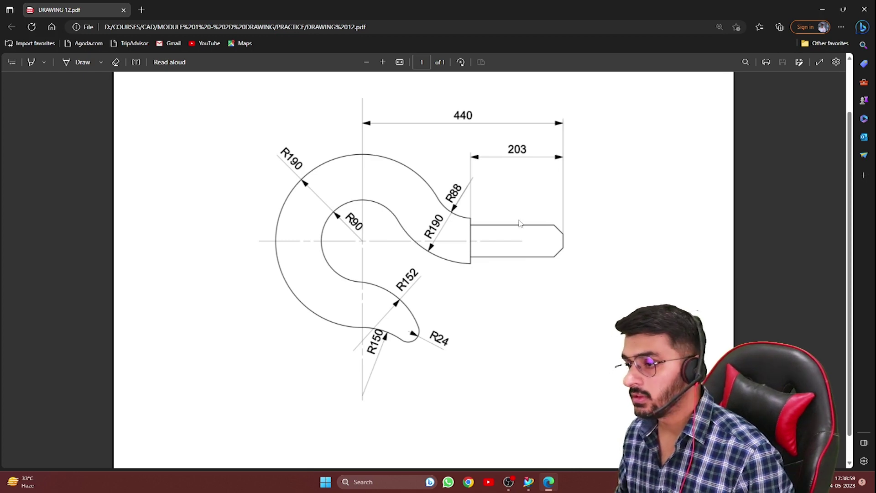
- Draw a vertical line to the right of the circles
click(825, 11)
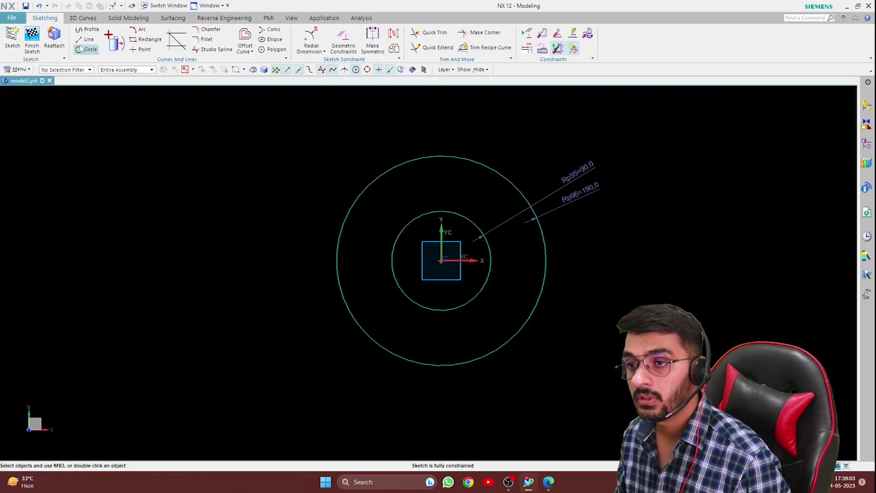
click(86, 40)
click(638, 226)
click(637, 307)
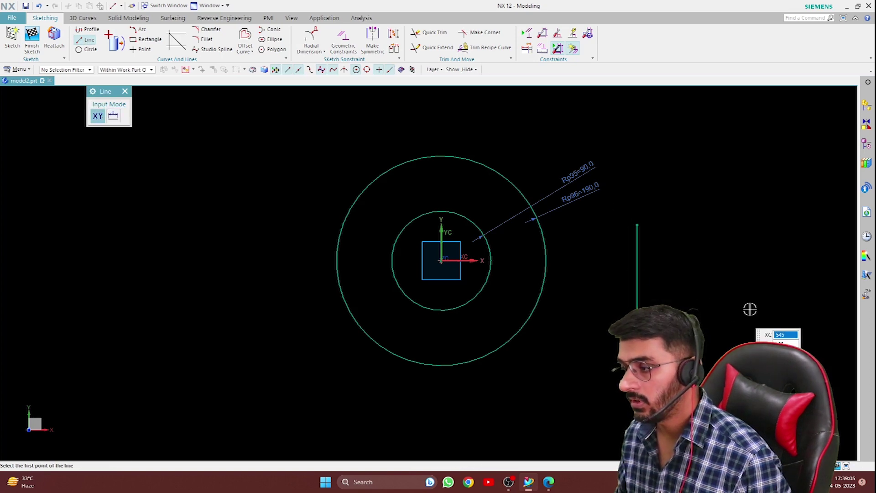
key(Escape)
- Make the line's endpoints symmetric about the horizontal axis
click(374, 45)
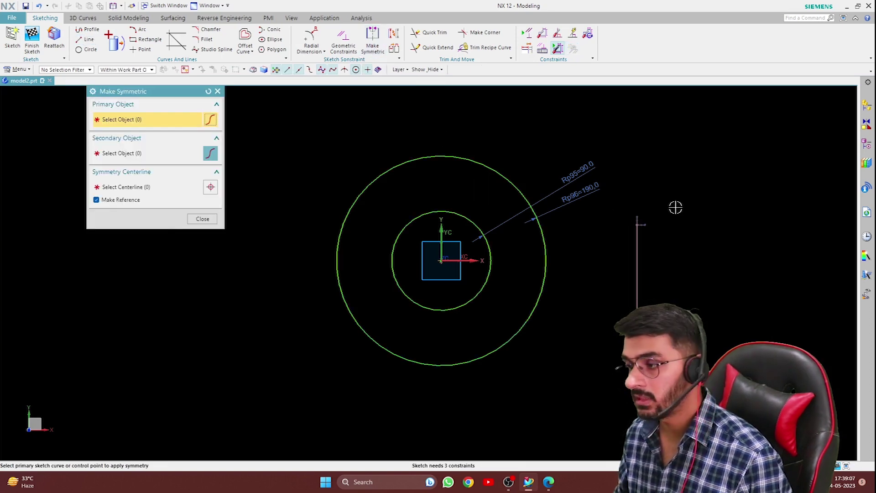
click(640, 224)
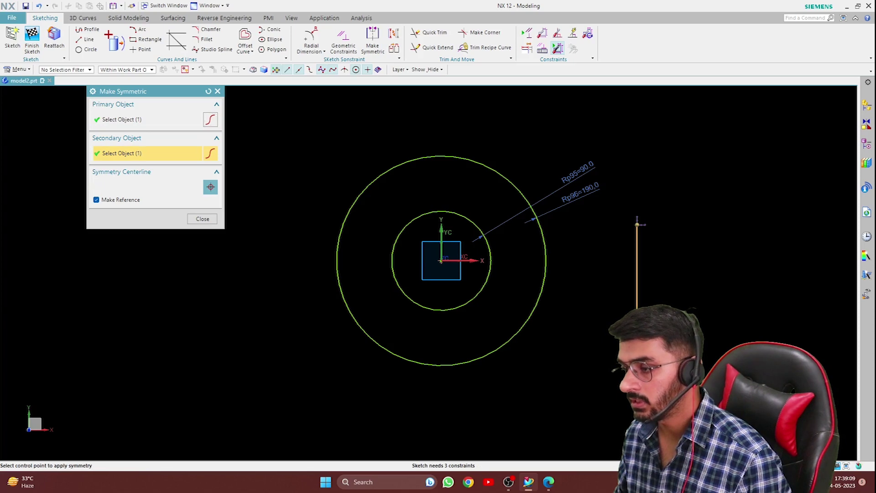
click(441, 260)
click(470, 260)
key(Escape)
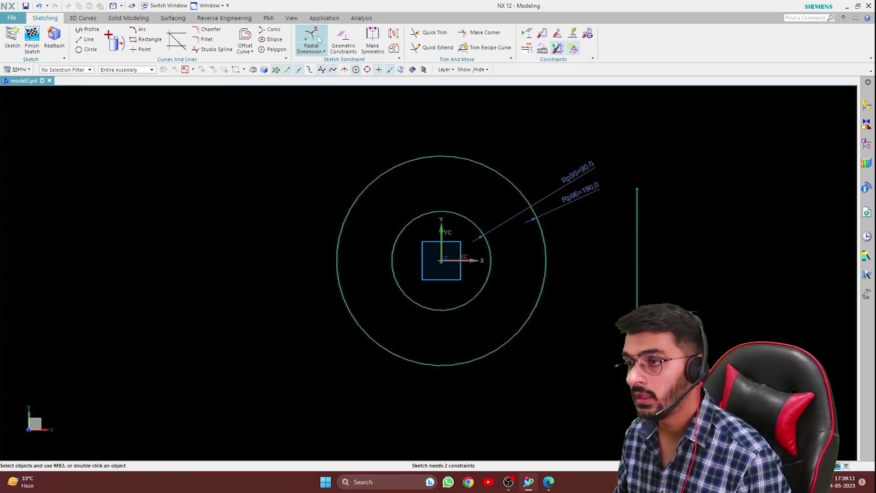
- Rapid-dimension the vertical line to length 102 and view the hook drawing
click(324, 51)
click(322, 67)
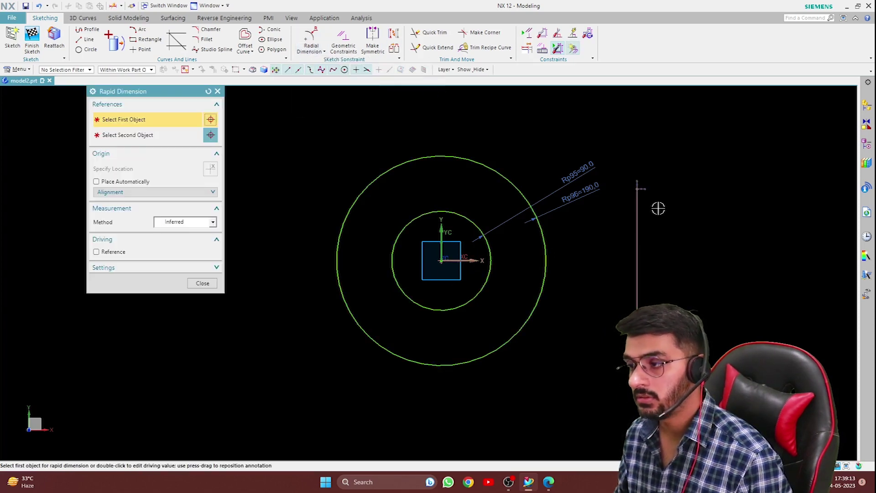
click(639, 210)
click(713, 249)
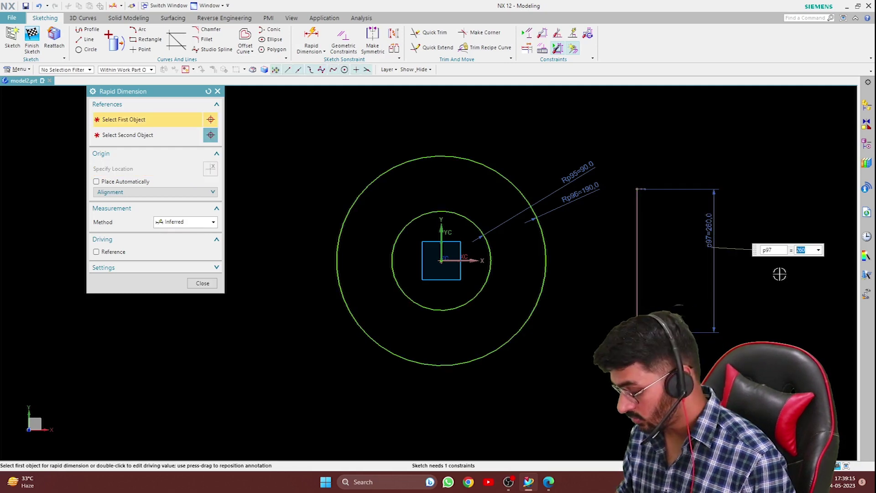
text(2)
key(Return)
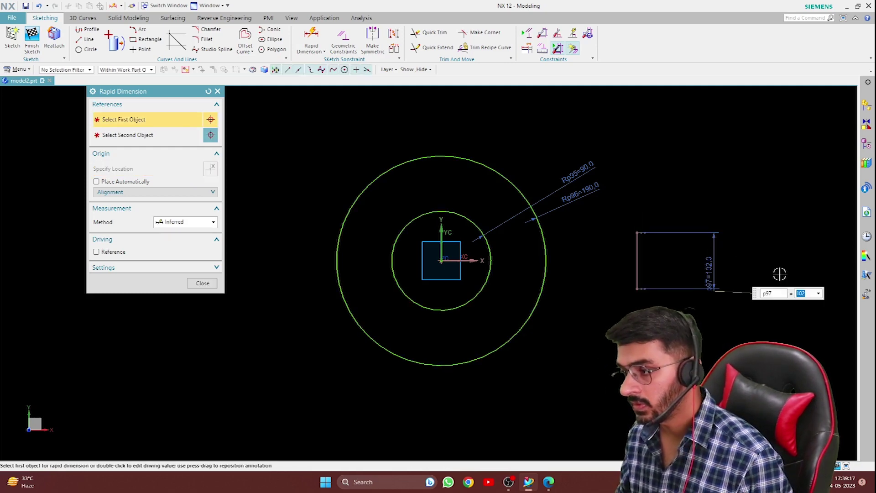
key(Escape)
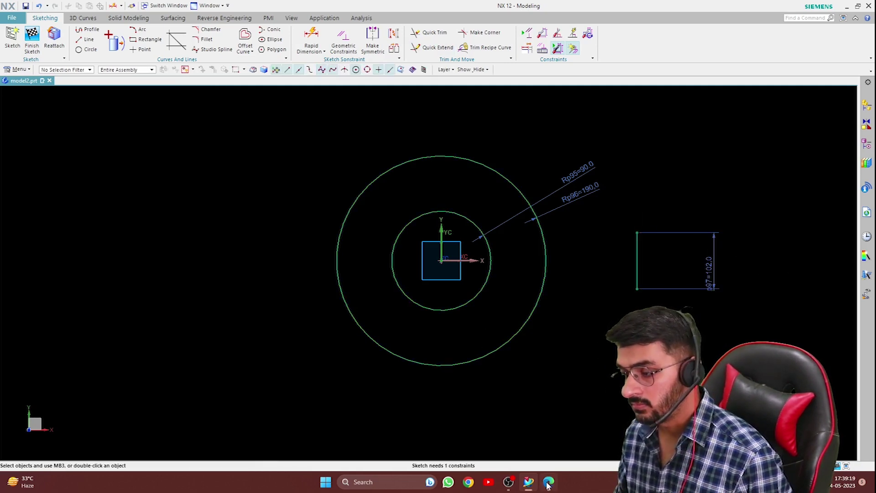
click(548, 483)
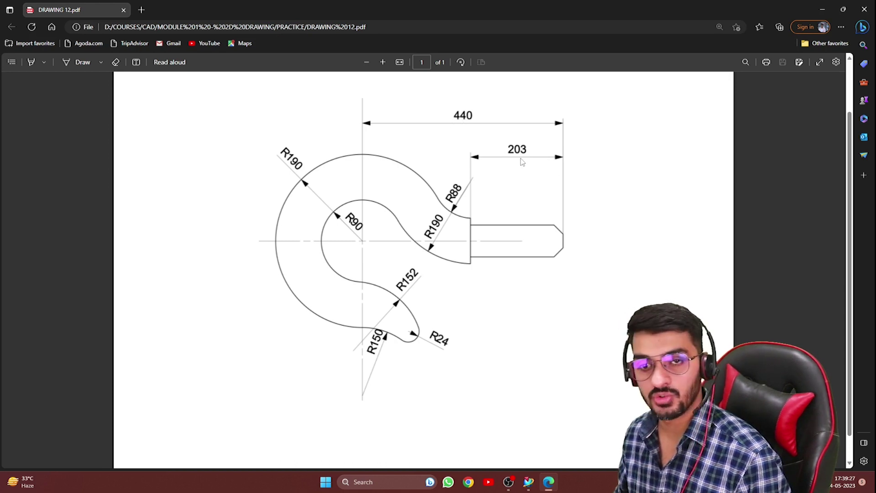
- Set the horizontal distance from the circles' centre to the vertical line to 237
click(530, 489)
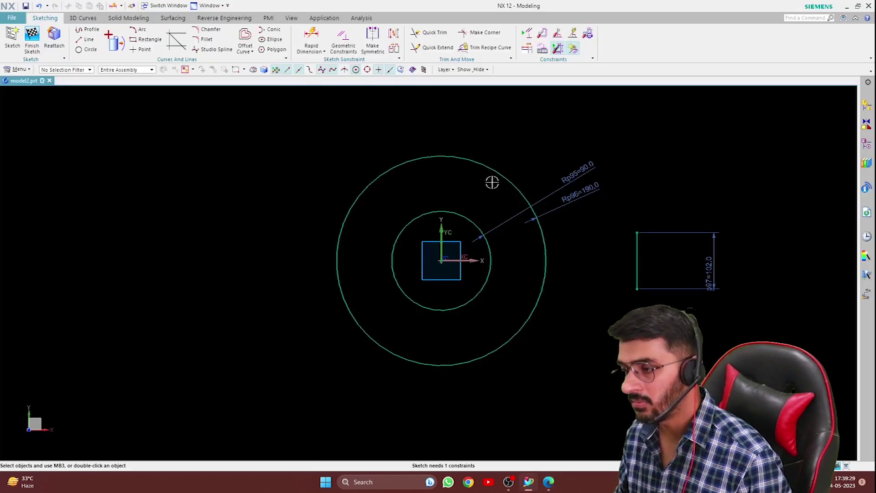
click(305, 36)
click(540, 287)
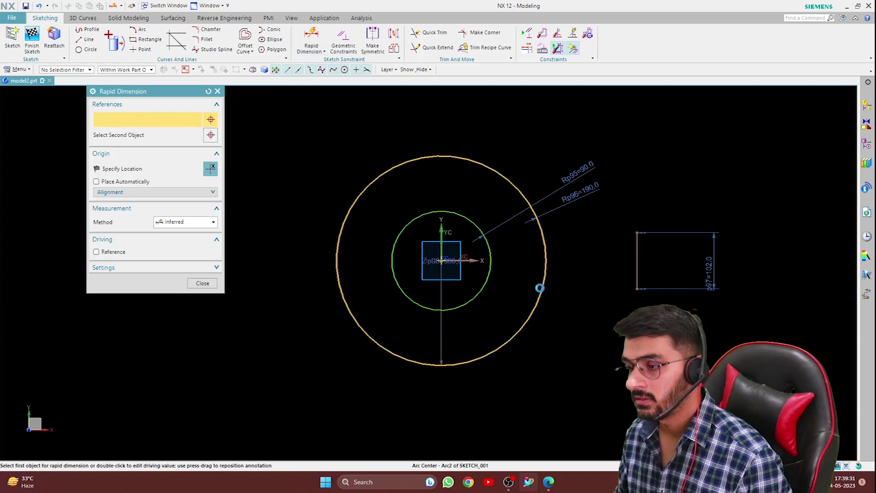
click(637, 274)
click(441, 347)
click(576, 390)
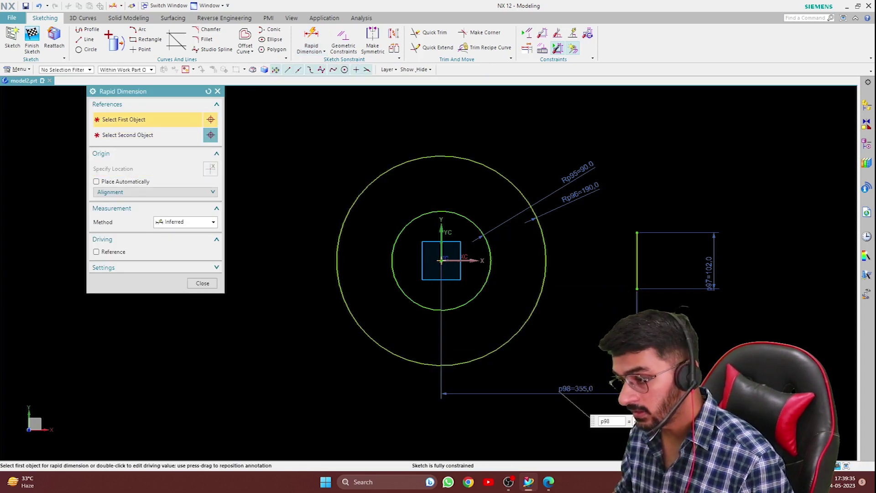
text(237)
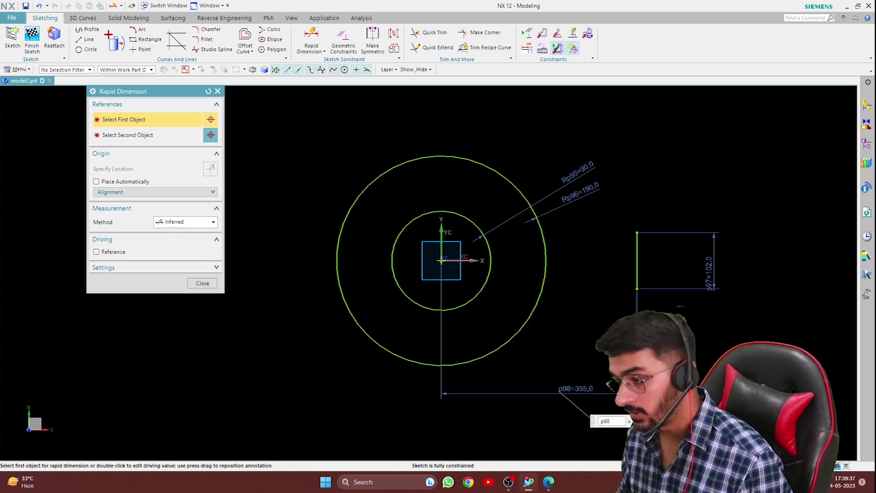
key(Return)
key(Escape)
- Hide the line dimensions and the Rp95 and Rp96 radius labels, then view the drawing
click(573, 389)
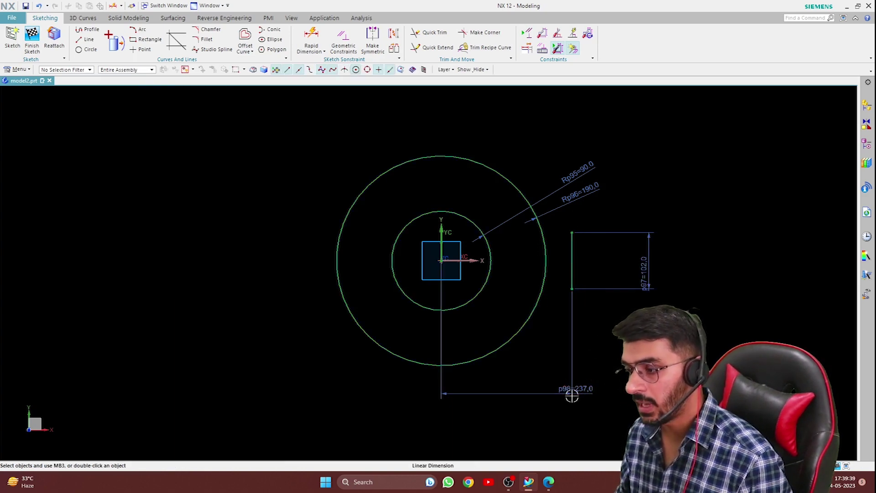
key(Delete)
click(644, 271)
key(Delete)
click(577, 172)
key(Delete)
click(580, 190)
key(Delete)
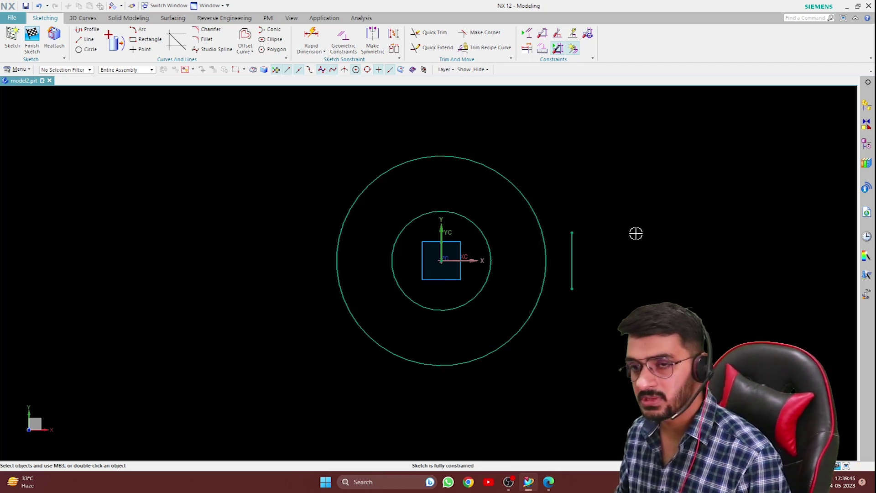
scroll(443, 251, up, 2)
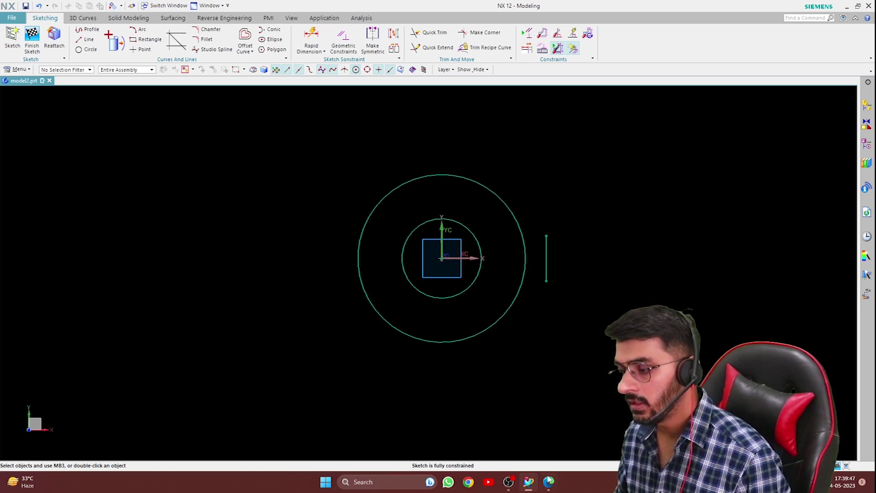
click(548, 480)
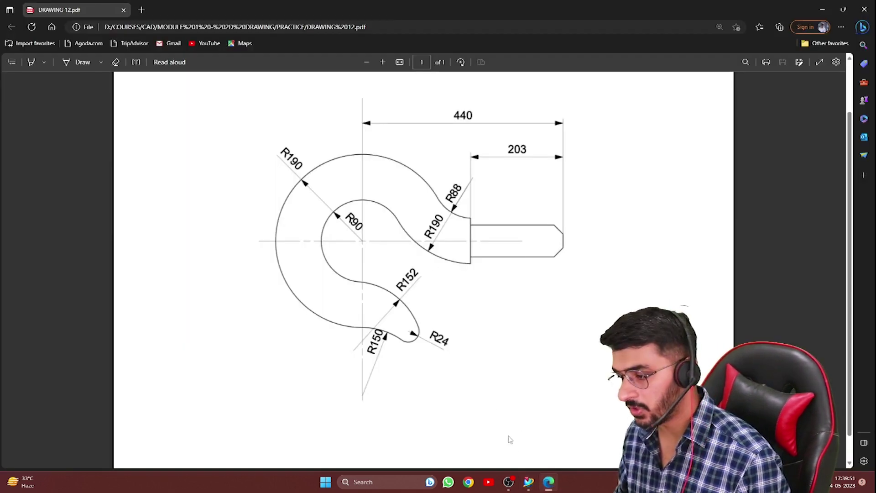
- Draw two new circles above and to the right of the hook circles
click(529, 482)
click(91, 49)
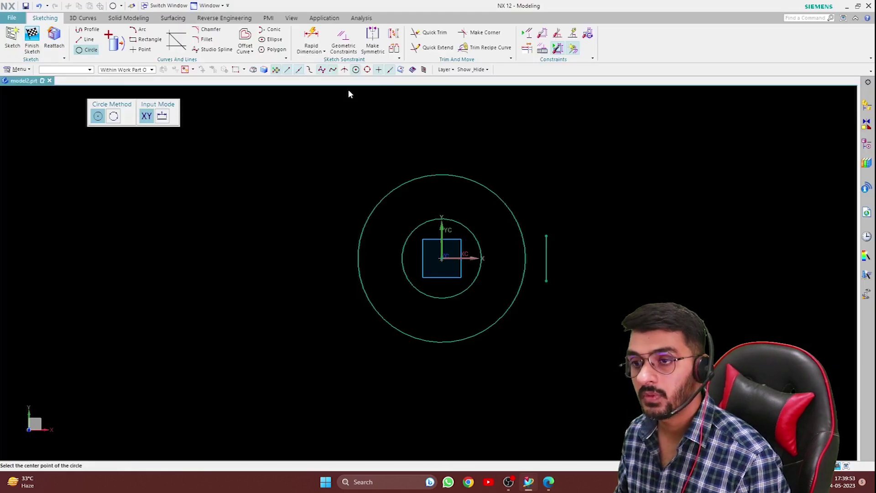
click(536, 140)
click(525, 187)
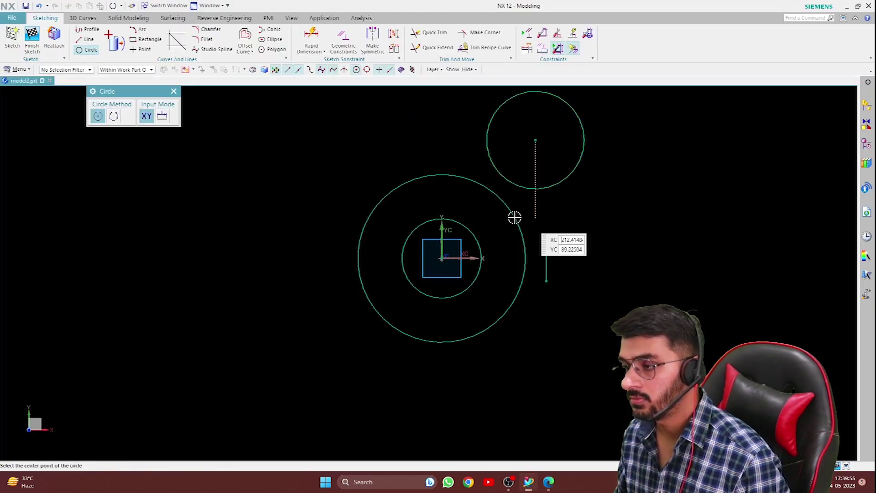
key(Escape)
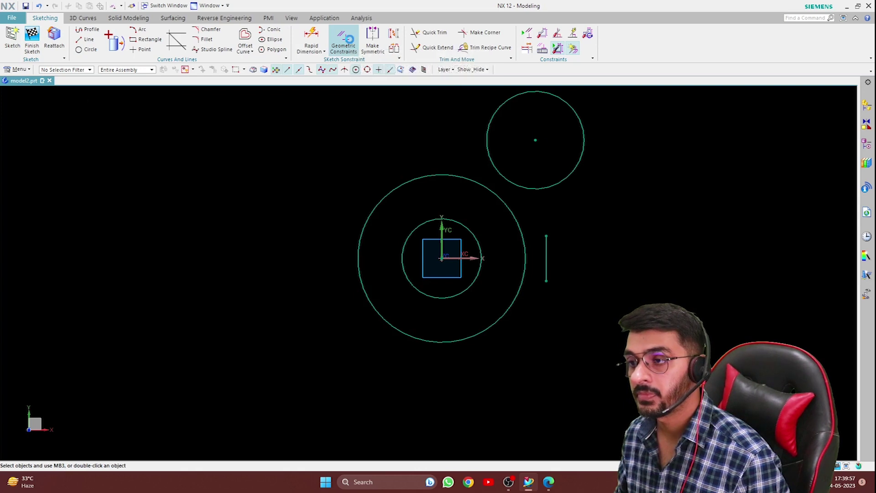
scroll(413, 300, down, 2)
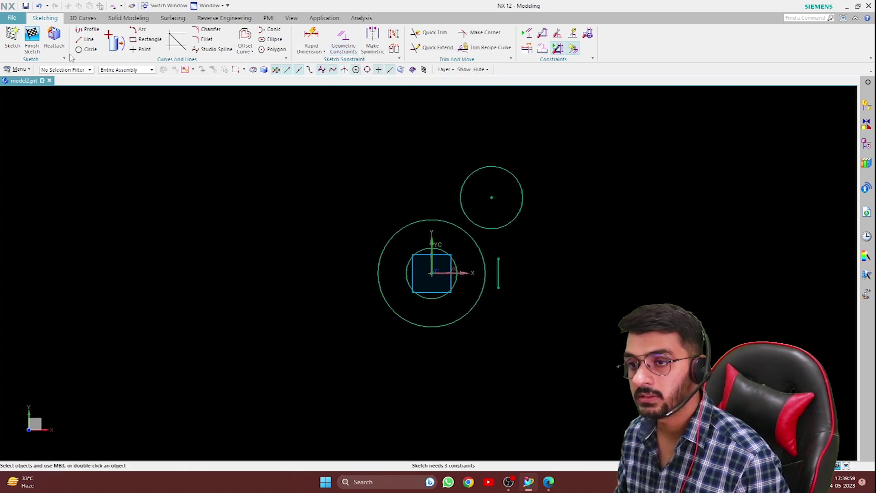
click(86, 50)
click(591, 179)
click(592, 228)
key(Escape)
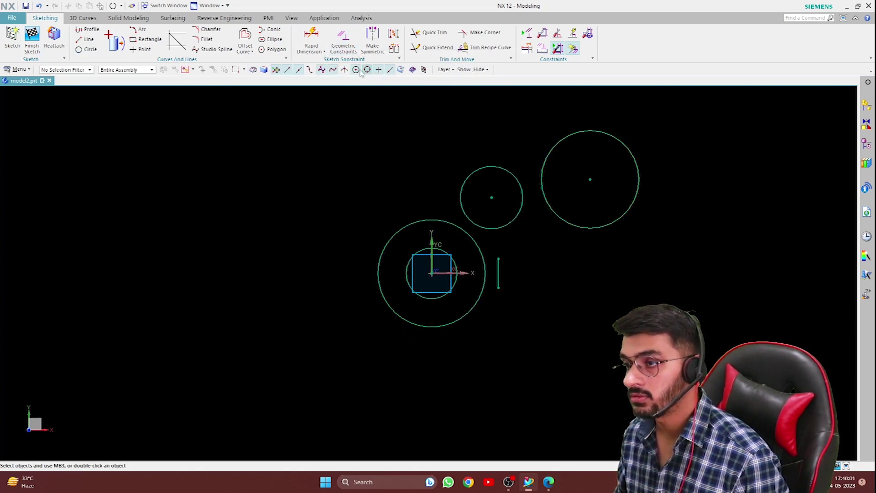
- Start a radius dimension on the left new circle
click(343, 36)
key(Escape)
click(325, 52)
click(399, 145)
click(474, 178)
click(417, 145)
- Set the new circles' radii to 190 and 88
text(90)
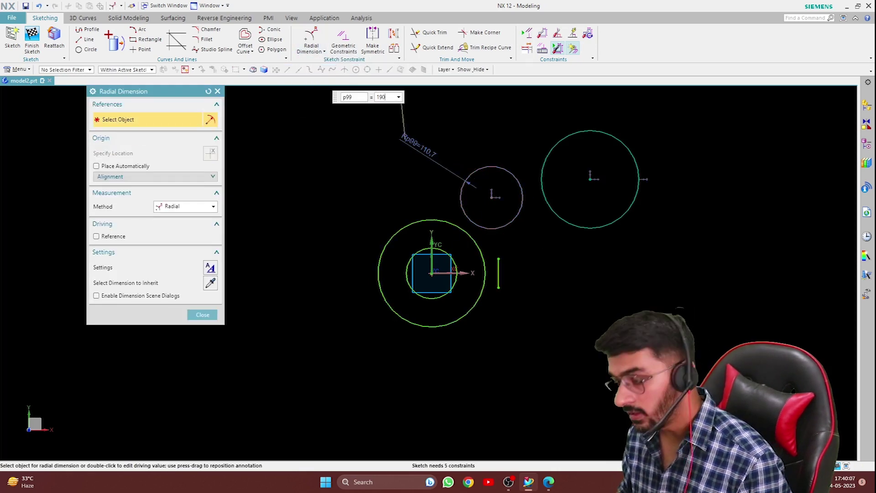
key(Return)
key(Escape)
click(631, 150)
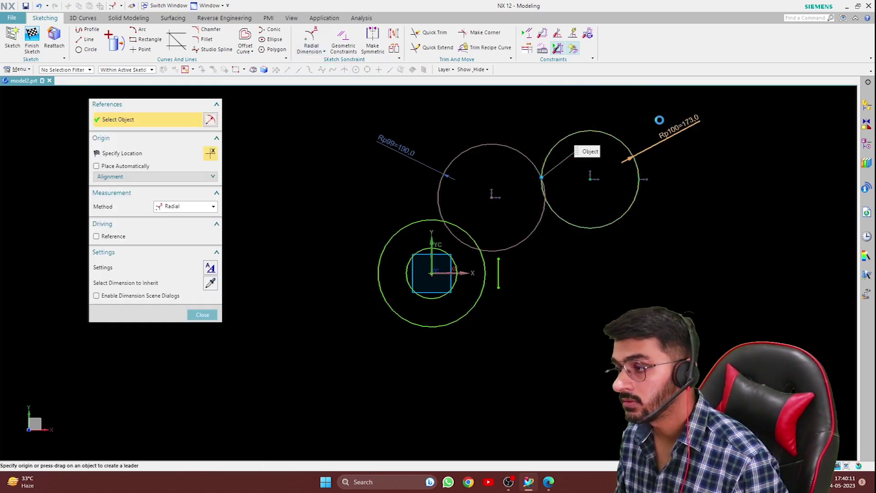
click(671, 119)
text(88)
key(Return)
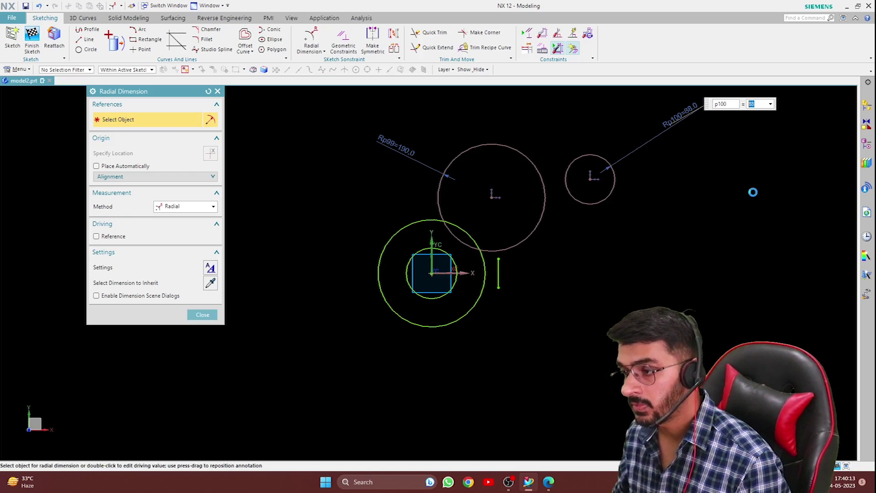
key(Escape)
- Make the R190 circle tangent to the inner circle and put the line's bottom end on it
click(344, 38)
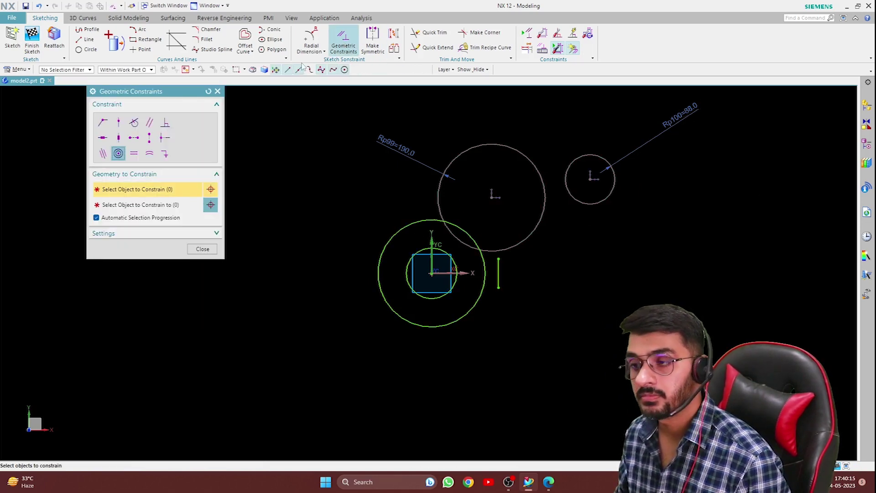
click(137, 125)
click(451, 238)
click(442, 252)
scroll(507, 272, down, 3)
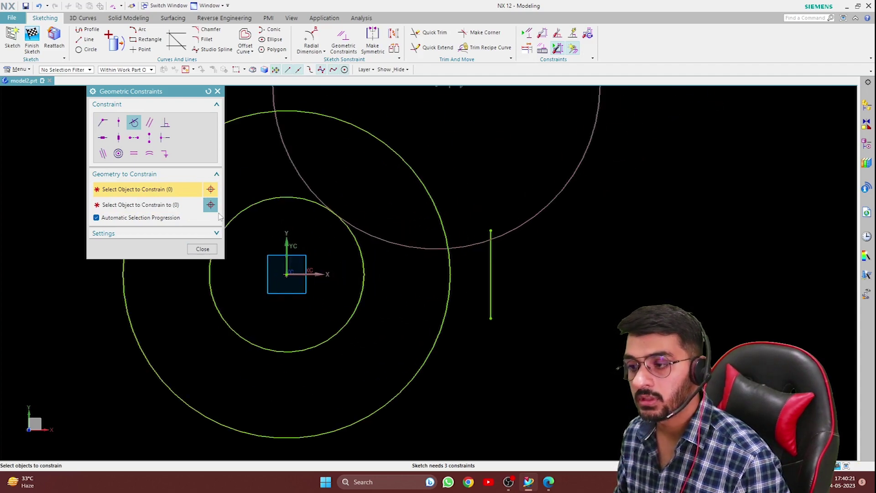
click(119, 122)
click(491, 318)
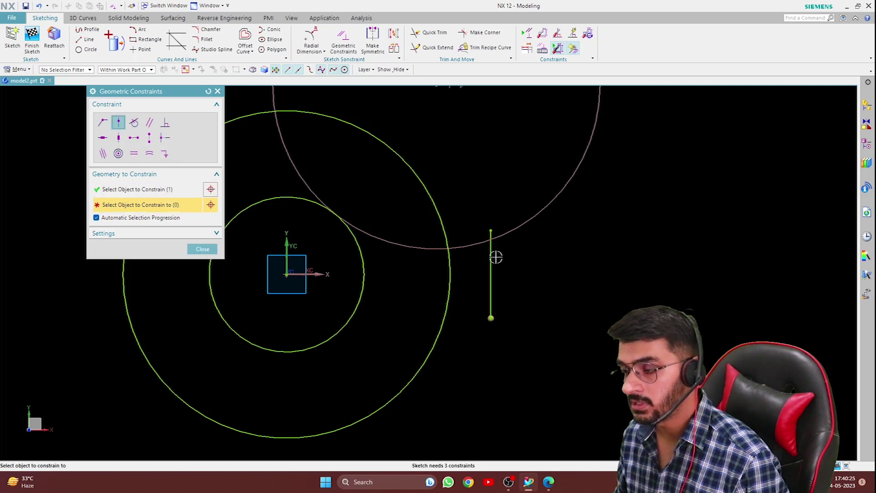
click(510, 232)
- Seat the R88 circle inside the R190 circle and put the line's top end on it
scroll(464, 278, up, 2)
scroll(538, 288, up, 1)
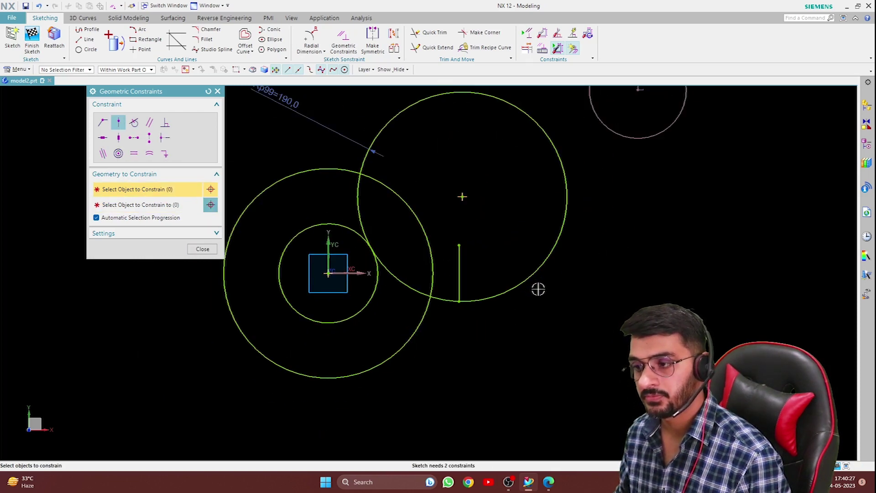
scroll(490, 305, up, 2)
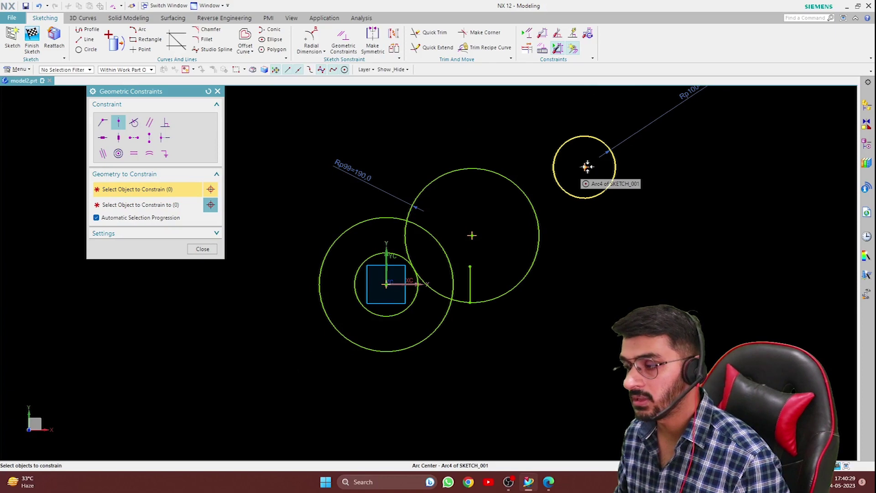
click(134, 122)
click(558, 178)
click(537, 215)
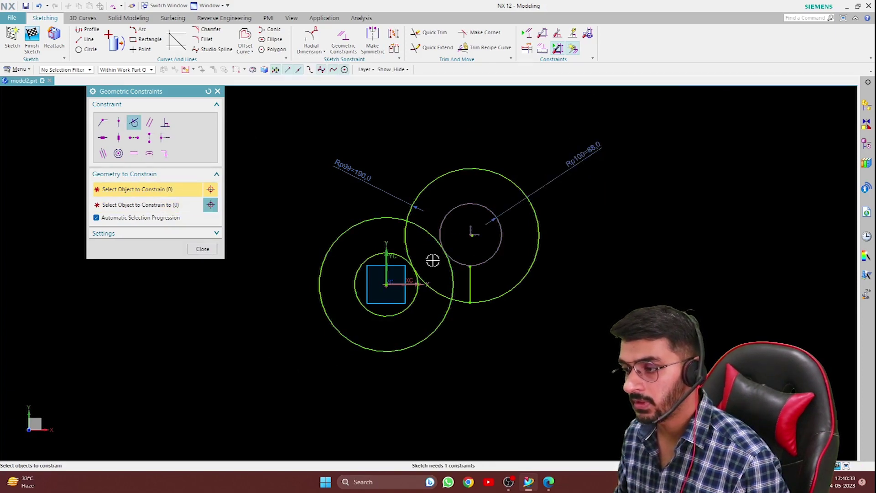
click(117, 123)
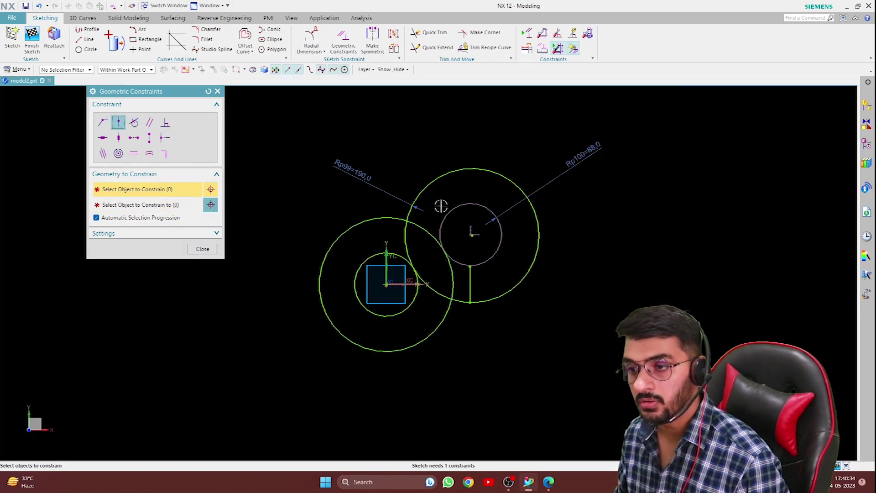
click(471, 271)
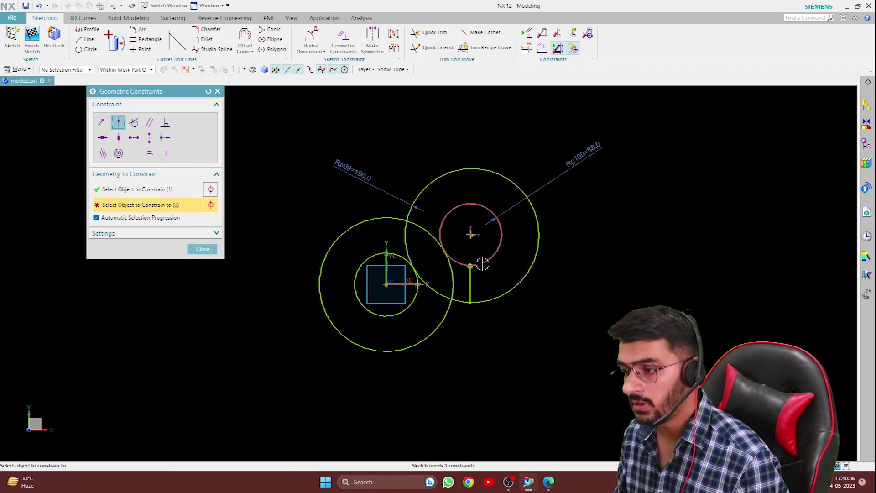
middle_click(592, 260)
- Hide the Rp99=190.0 and Rp100=88.0 radius dimensions
scroll(455, 268, up, 3)
scroll(547, 182, down, 3)
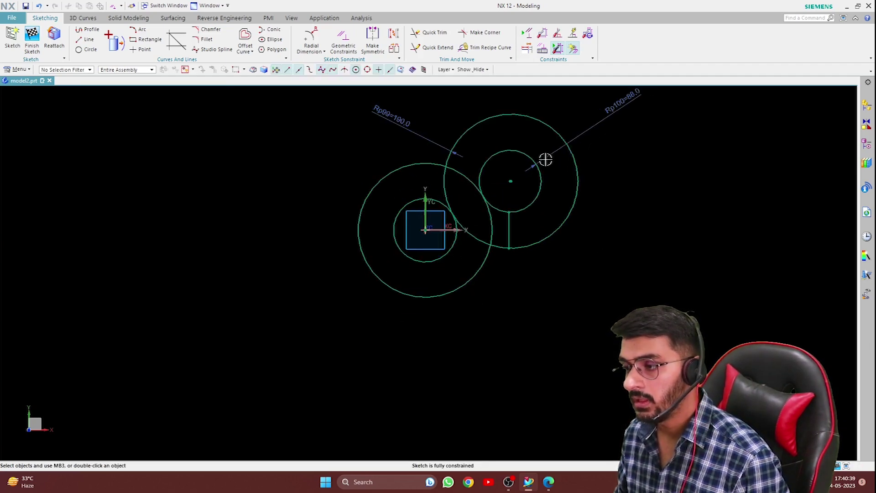
scroll(442, 288, up, 2)
scroll(493, 261, down, 2)
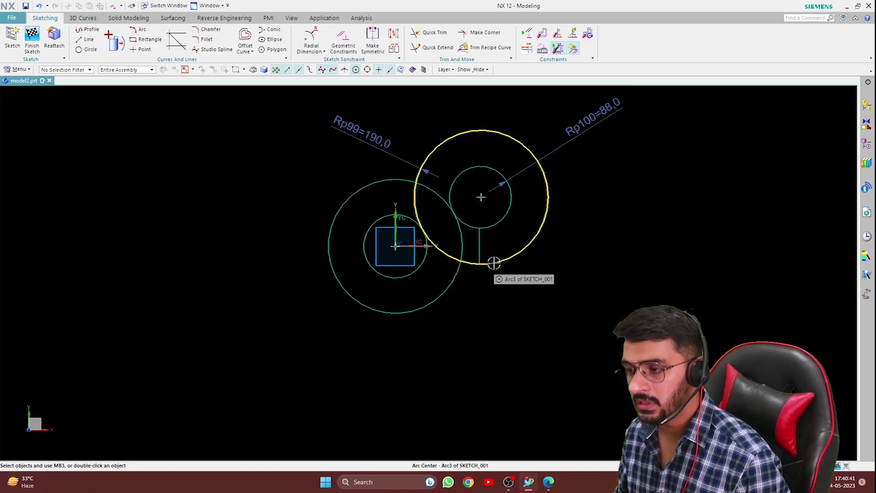
click(375, 137)
key(ctrl+b)
click(601, 120)
key(ctrl+b)
scroll(431, 315, up, 2)
scroll(434, 300, down, 2)
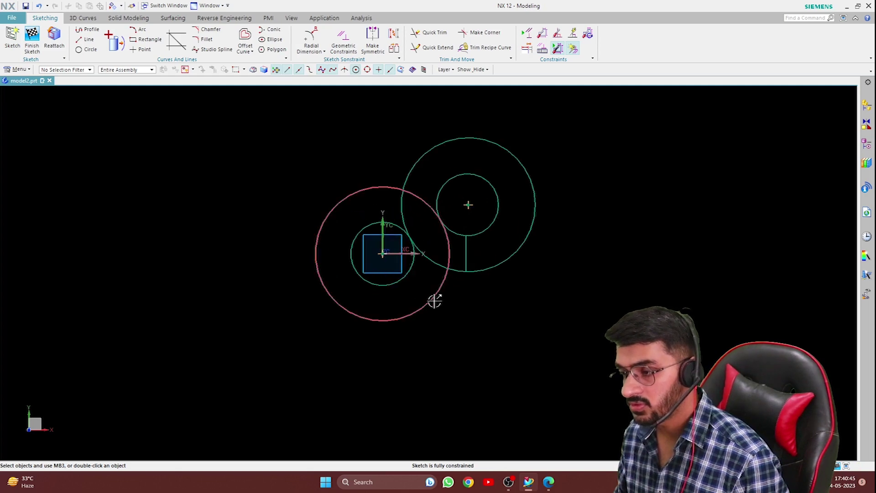
- After checking the reference drawing, draw two new circles below the hook centre
scroll(434, 299, down, 1)
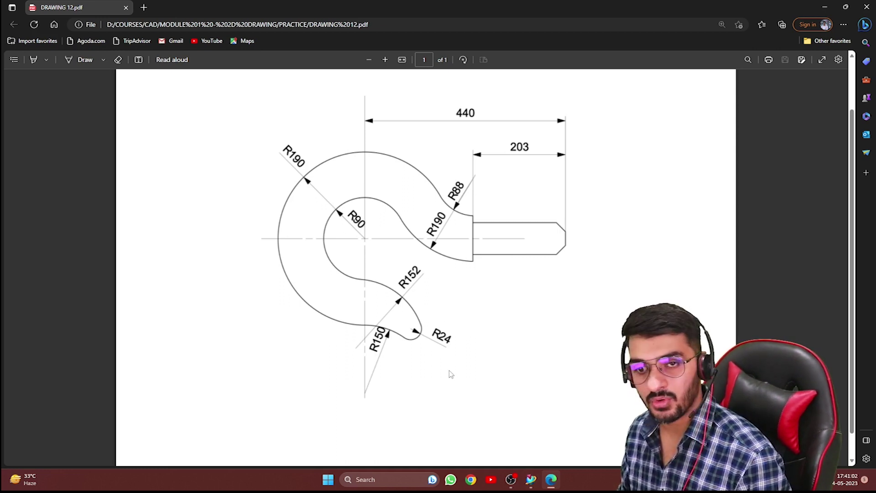
click(531, 480)
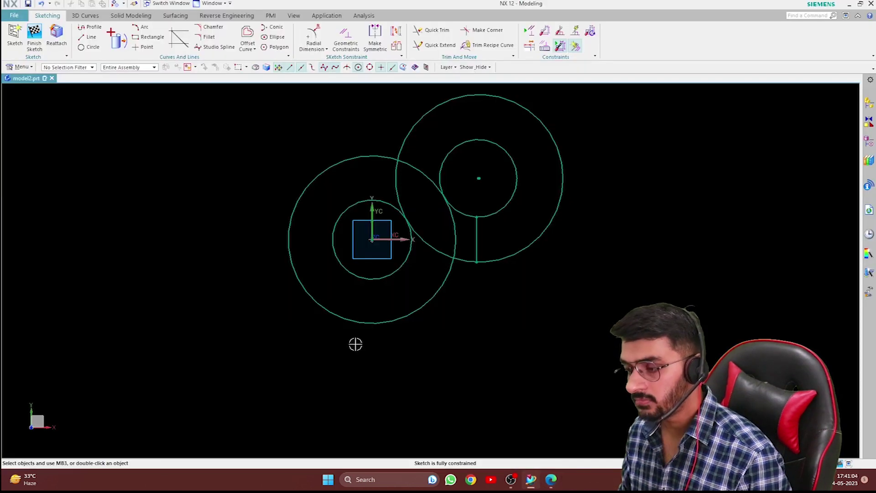
click(93, 47)
click(382, 359)
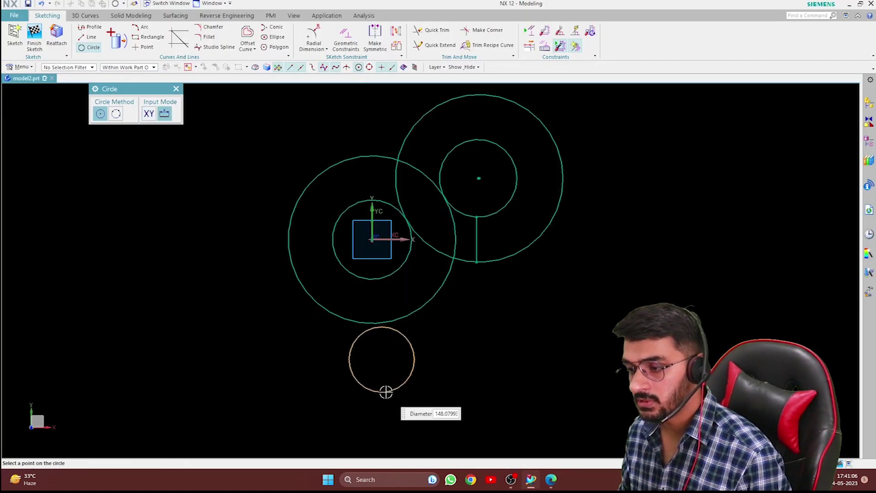
click(386, 415)
scroll(382, 392, up, 2)
click(341, 355)
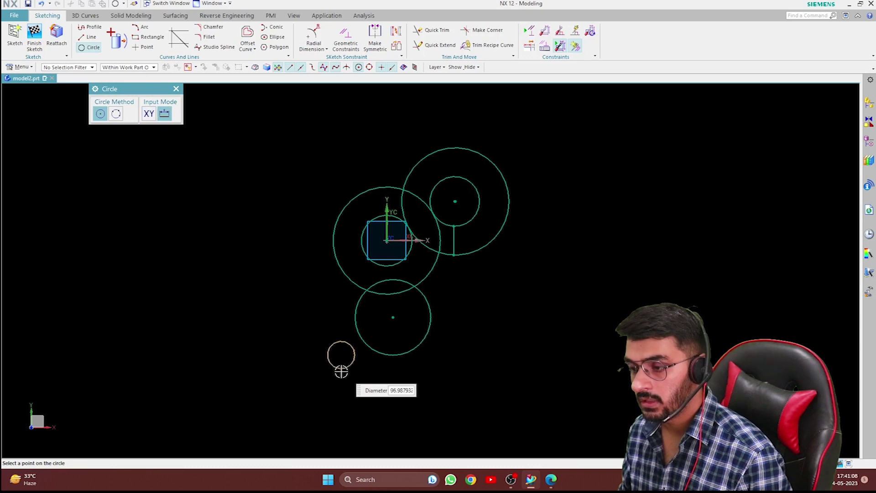
click(345, 406)
key(Escape)
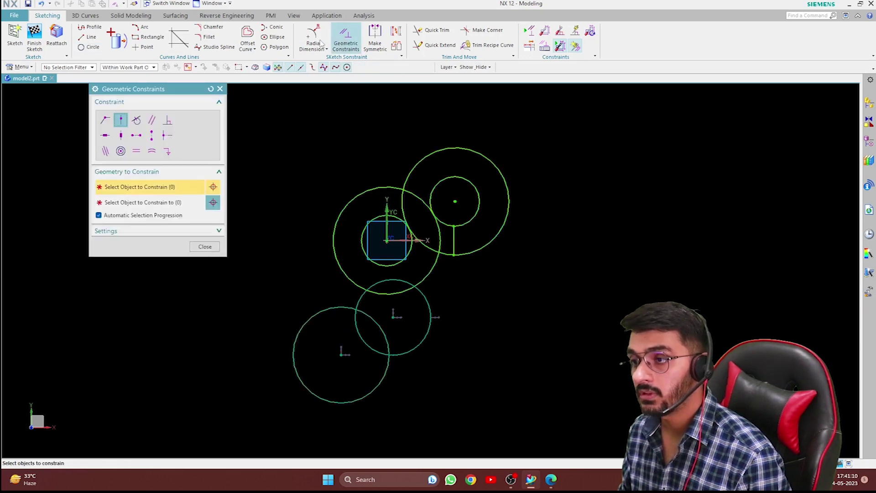
- Give the lower-left circle radius 152 and the middle lower circle radius 150
click(382, 372)
click(456, 405)
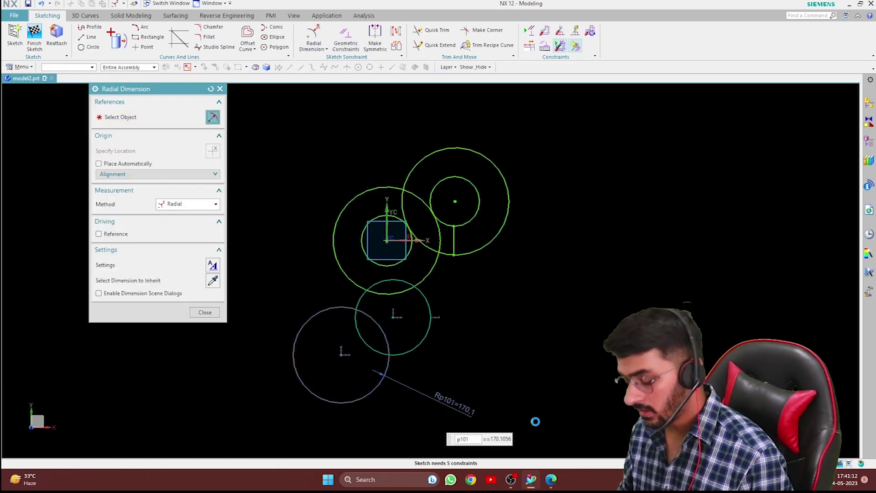
text(2)
key(Return)
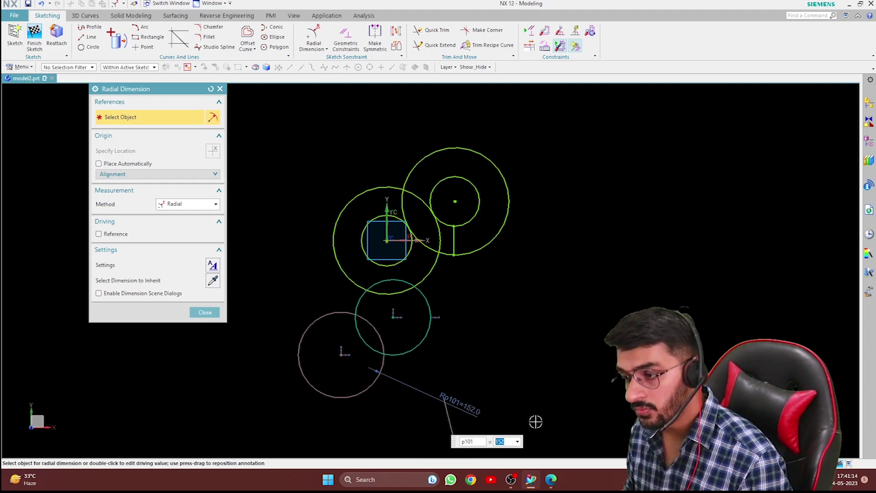
click(416, 347)
click(518, 364)
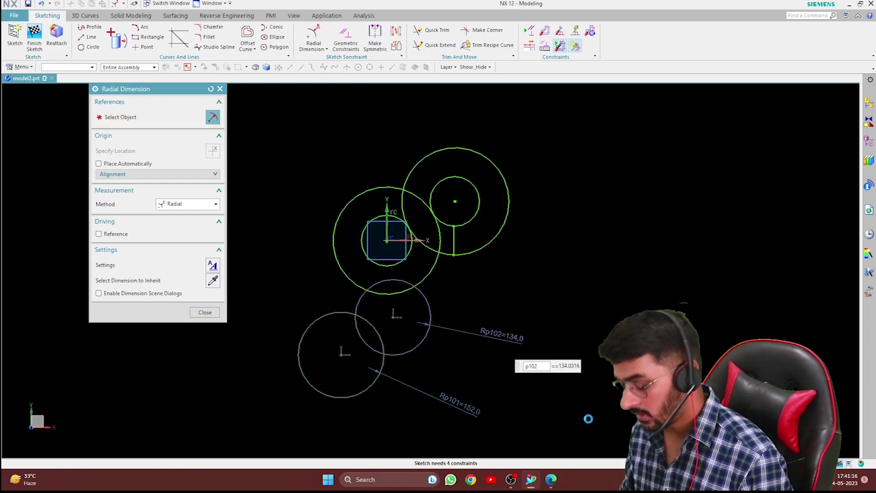
text(150)
key(Return)
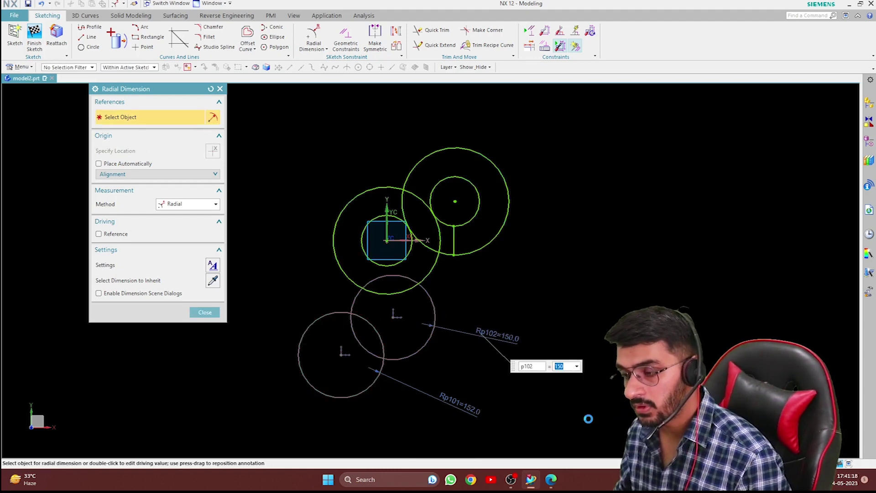
key(Escape)
click(553, 485)
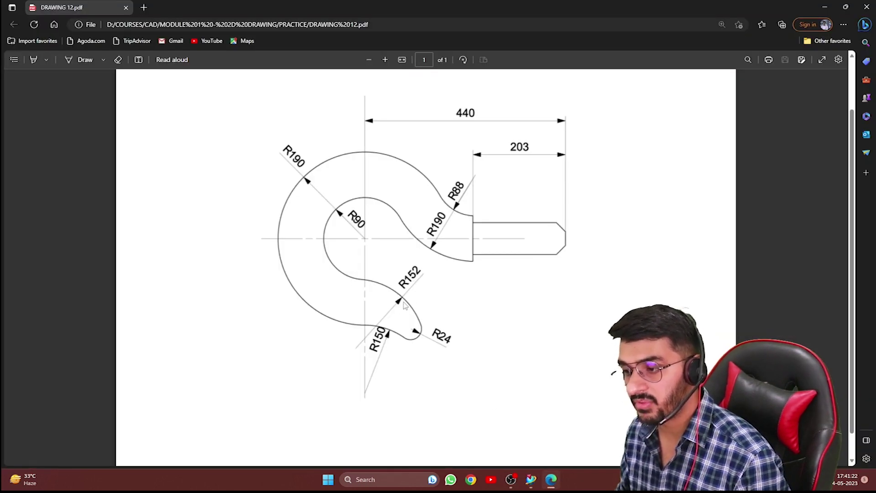
click(826, 8)
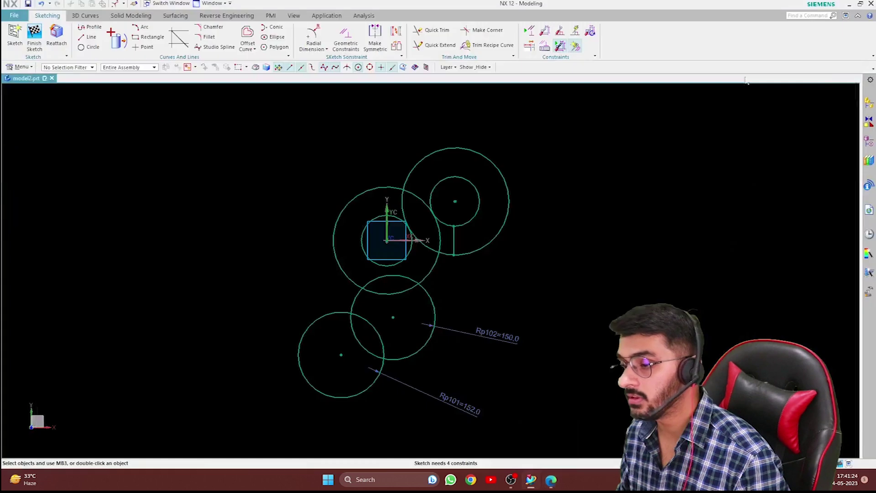
- Make the R150 circle tangent to the inner circle and the R152 circle tangent to the large circle
click(345, 35)
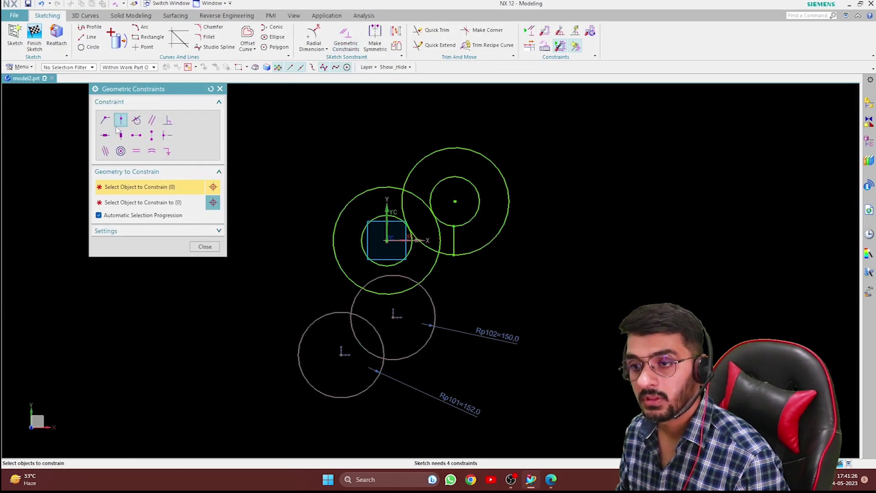
click(137, 121)
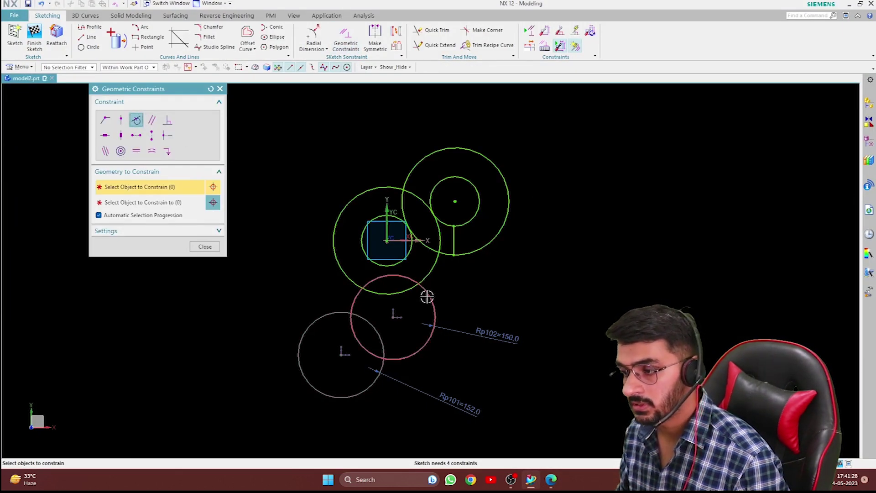
click(365, 315)
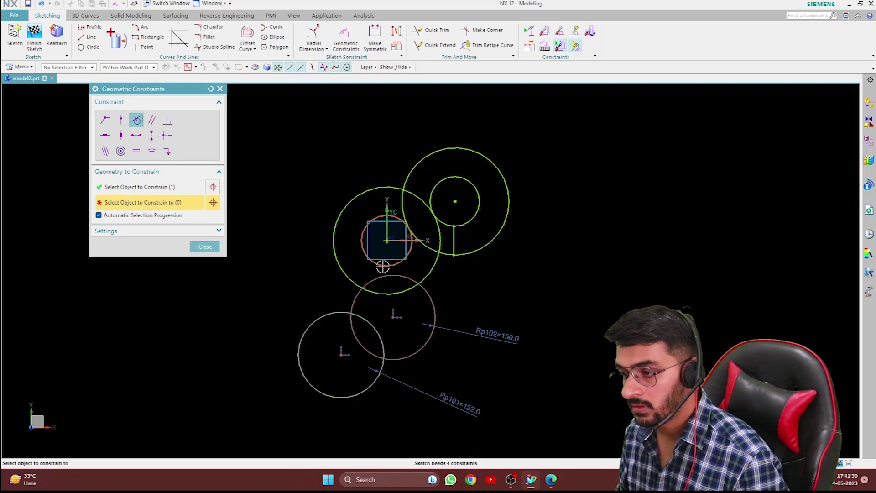
click(383, 266)
click(427, 296)
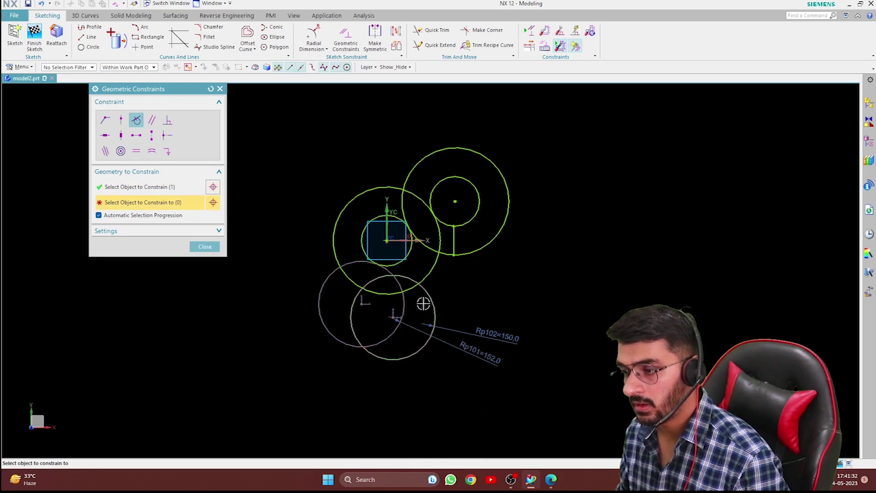
click(376, 293)
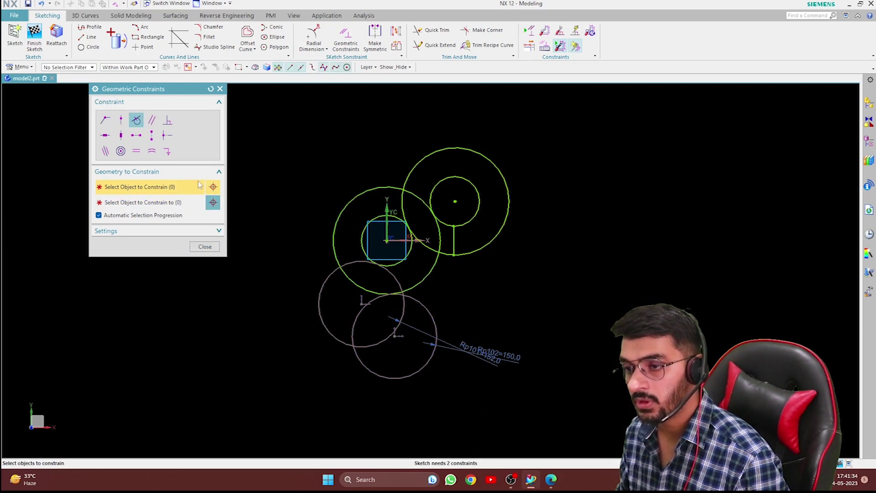
- Constrain the lower circle's centre Point on Curve to the larger circle and the Y axis
click(121, 119)
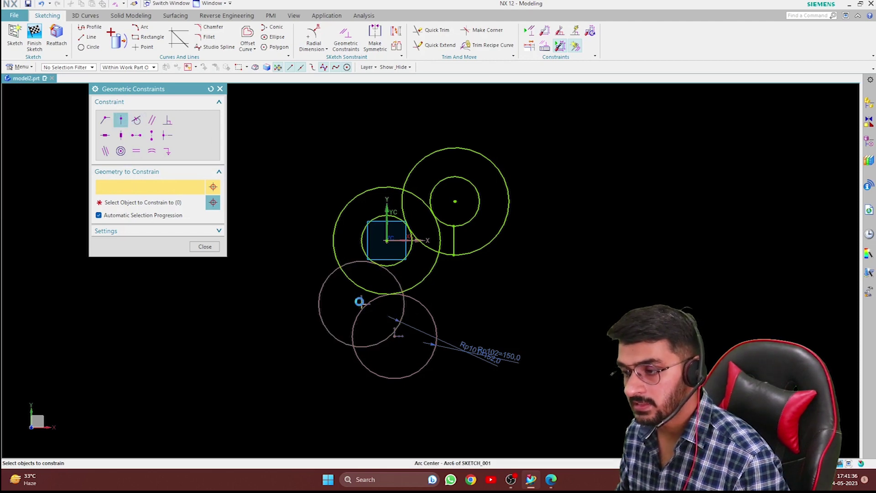
click(361, 302)
click(387, 203)
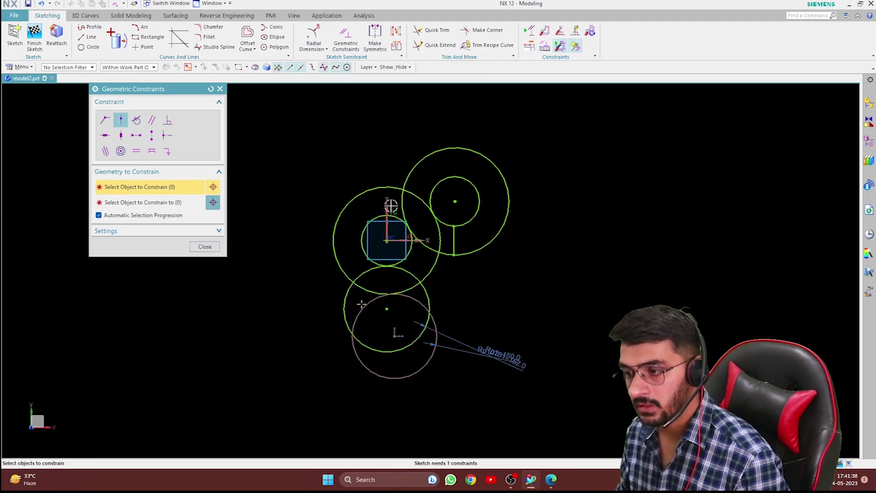
click(396, 335)
click(387, 204)
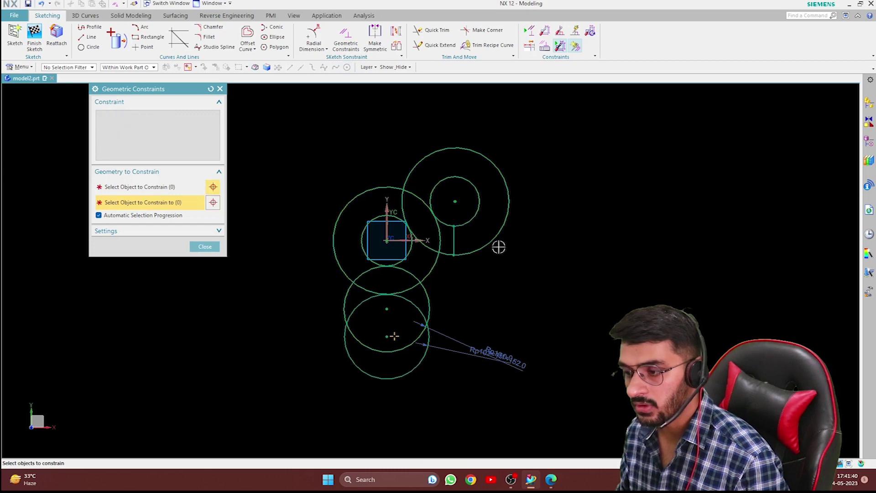
middle_click(523, 388)
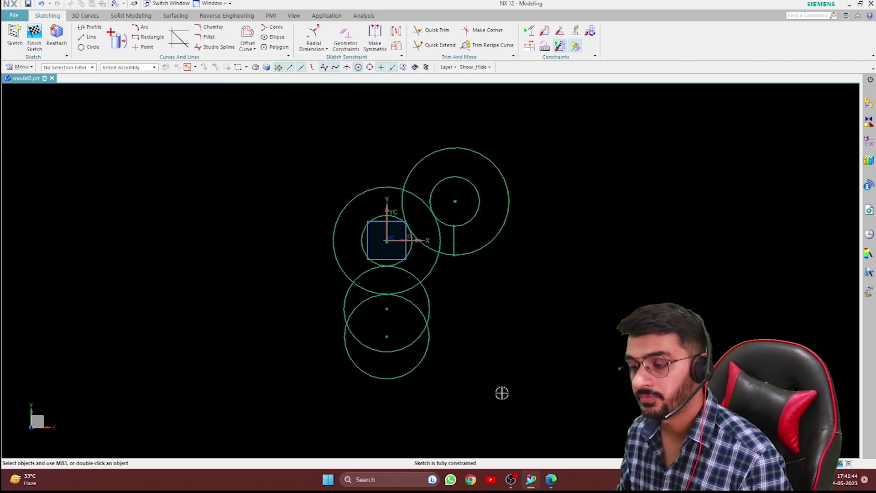
- Quick Trim the outer large arc, the small top-right circle and the big circle's right segments
scroll(413, 335, up, 1)
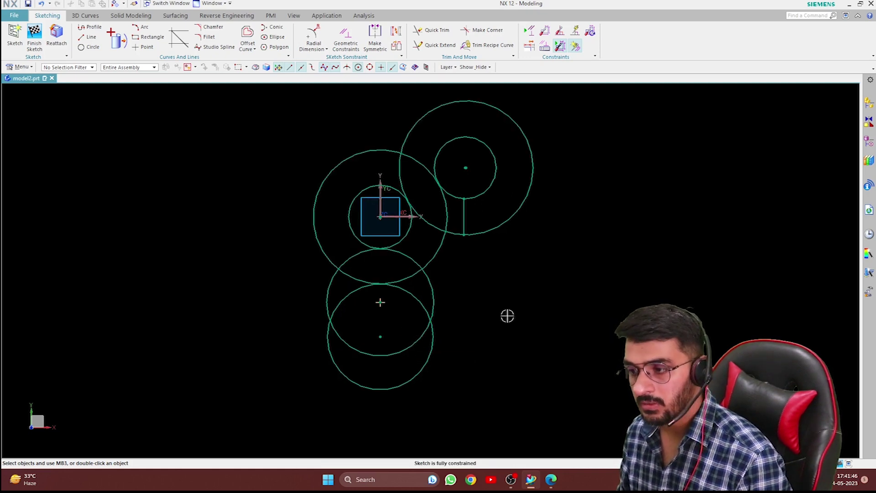
scroll(445, 398, down, 1)
scroll(434, 338, up, 1)
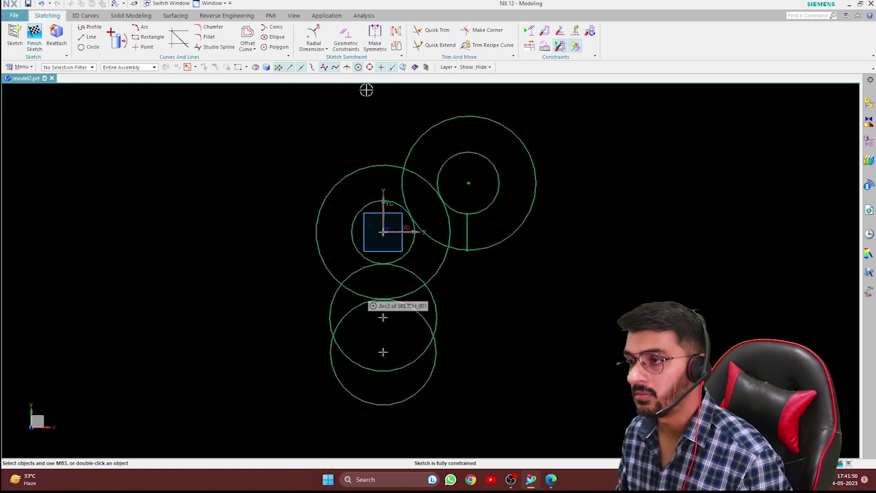
click(431, 30)
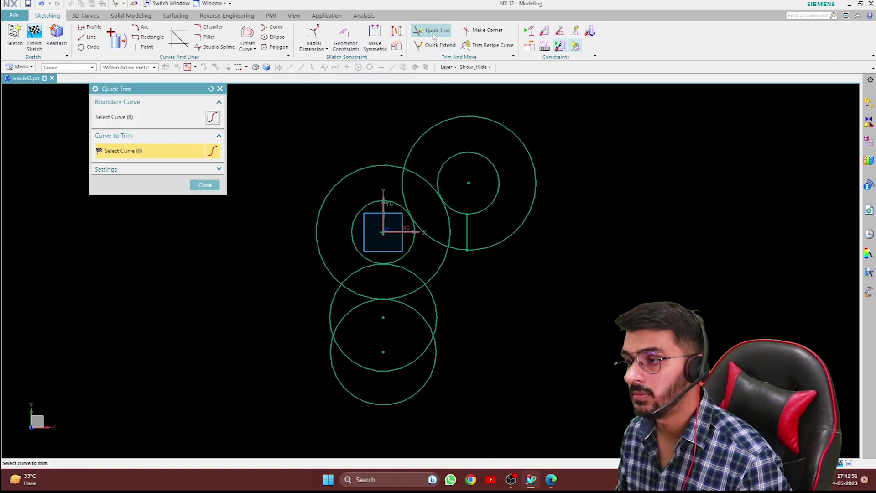
click(503, 120)
scroll(446, 176, up, 3)
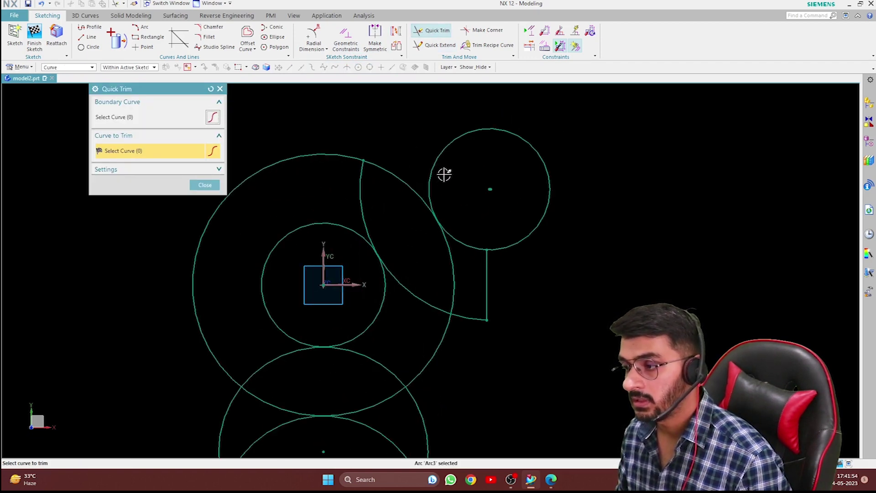
click(483, 125)
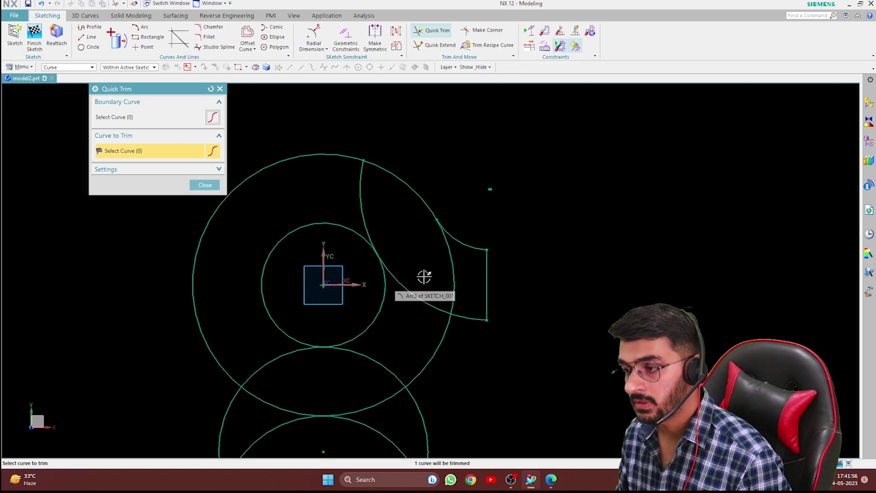
click(454, 254)
click(448, 339)
- Trim the remaining inner and lower arc segments until only the hook outline and tip remain
click(364, 201)
scroll(428, 129, down, 3)
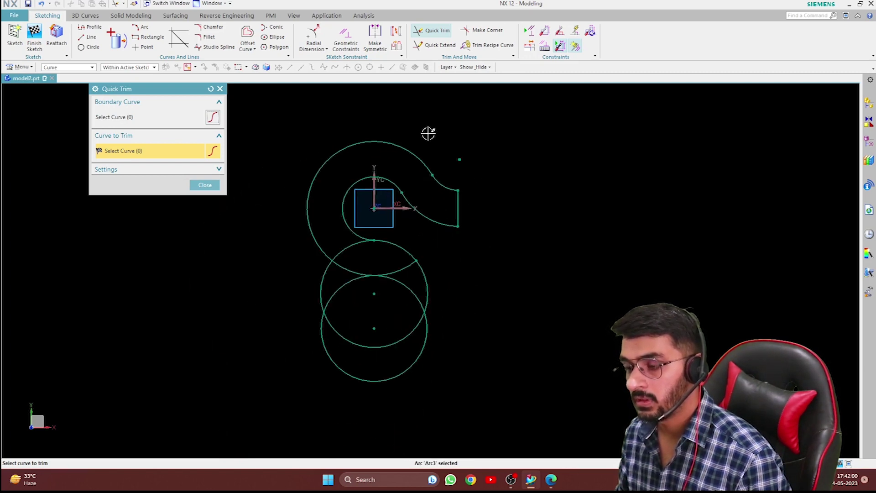
scroll(424, 282, up, 2)
click(323, 223)
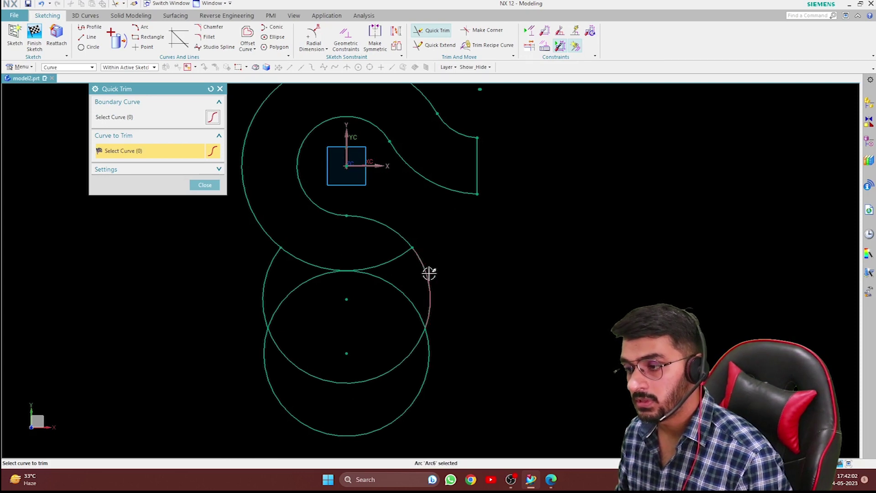
click(401, 259)
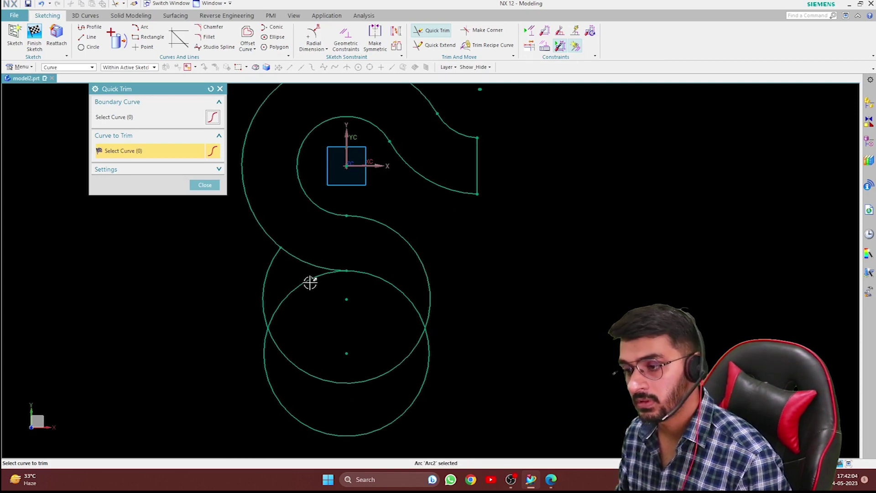
click(267, 269)
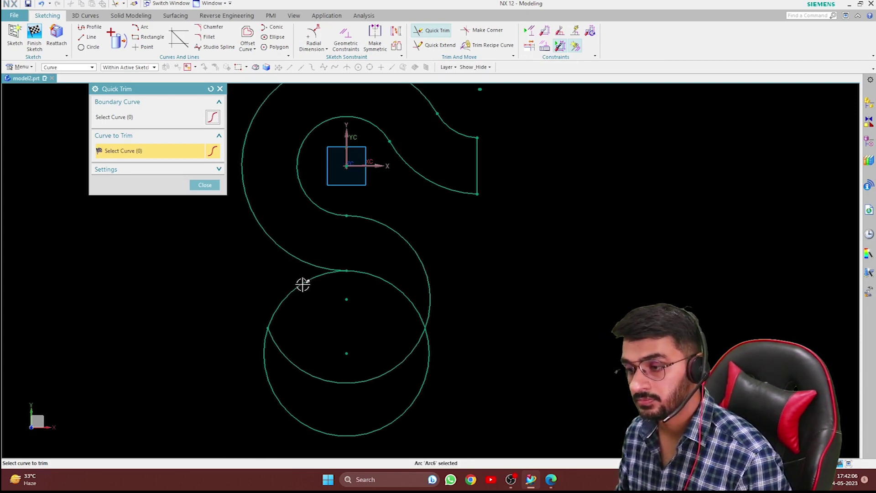
click(303, 284)
click(265, 356)
click(300, 368)
key(Escape)
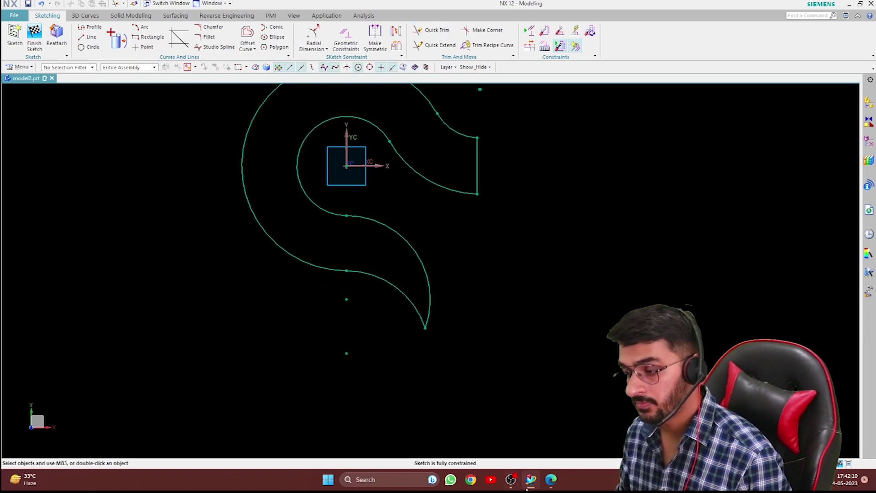
scroll(398, 395, down, 2)
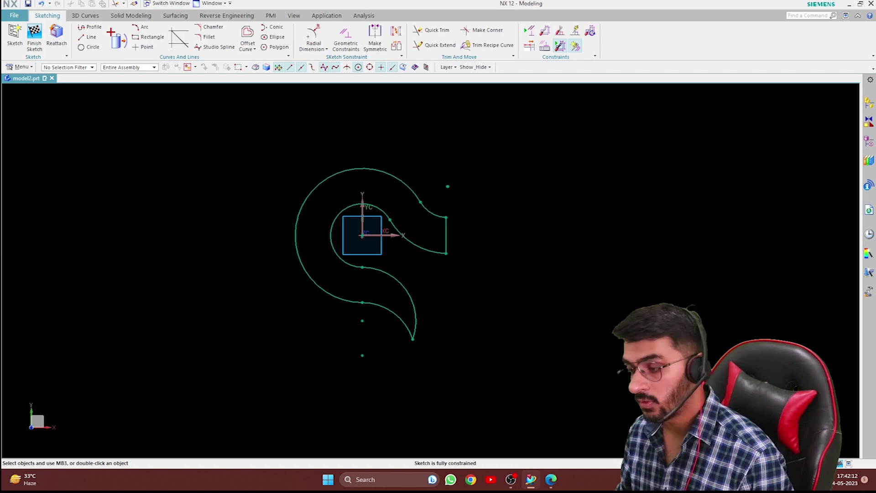
- Round the hook's lower tip with an R24 fillet and move its dimension aside
click(552, 481)
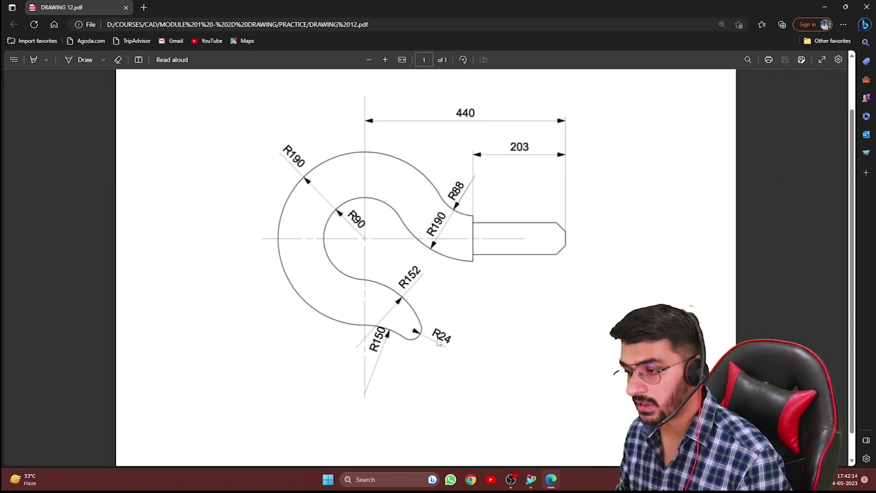
click(825, 7)
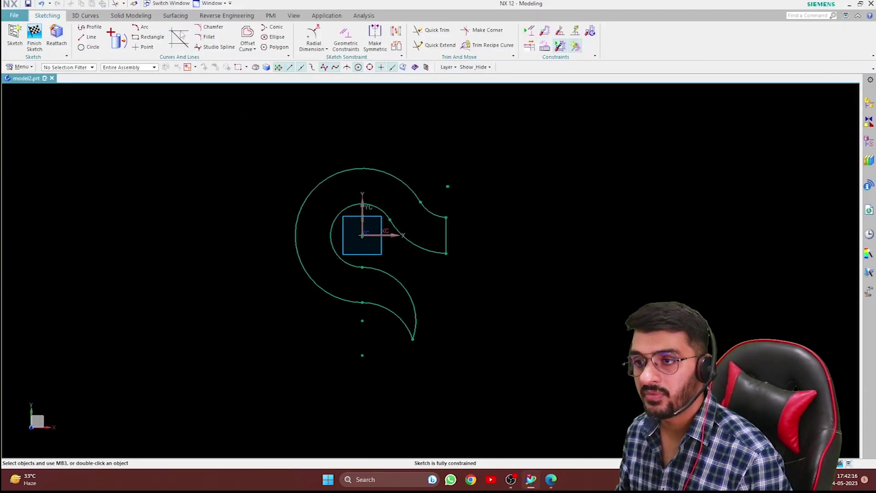
click(209, 37)
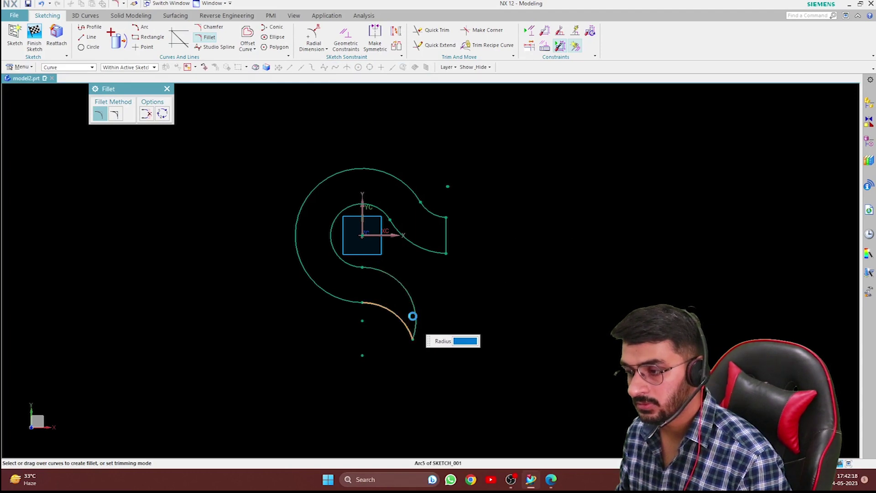
click(408, 314)
key(Escape)
drag(426, 312, 509, 319)
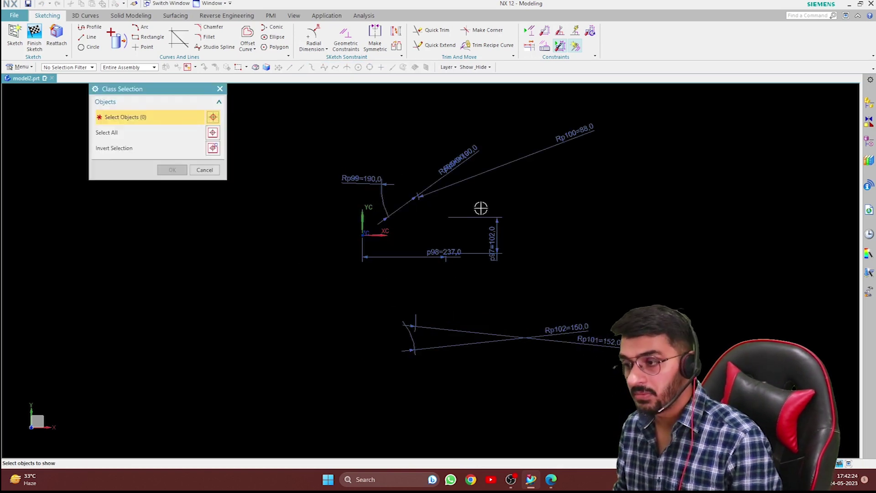
- Show the hidden sketch curves and dimensions again and reposition the Rp99 radius dimension
drag(640, 103, 293, 389)
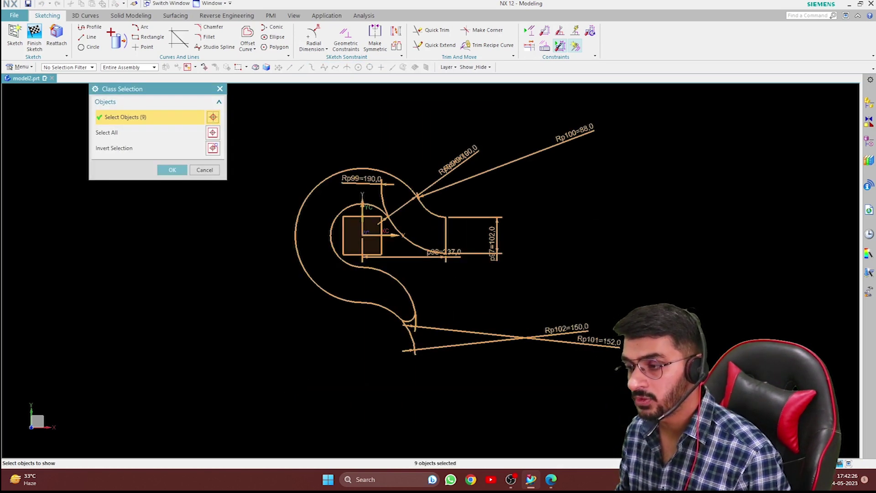
middle_click(446, 165)
drag(381, 164, 429, 202)
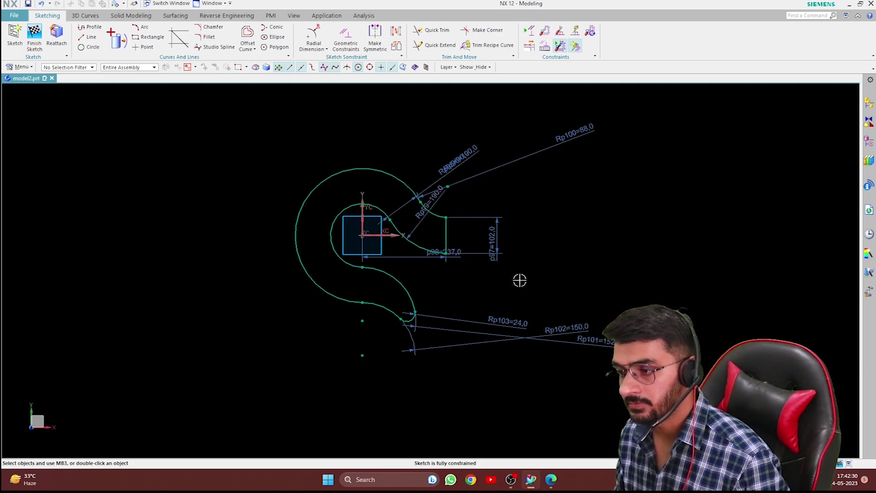
scroll(503, 313, down, 3)
scroll(270, 234, up, 3)
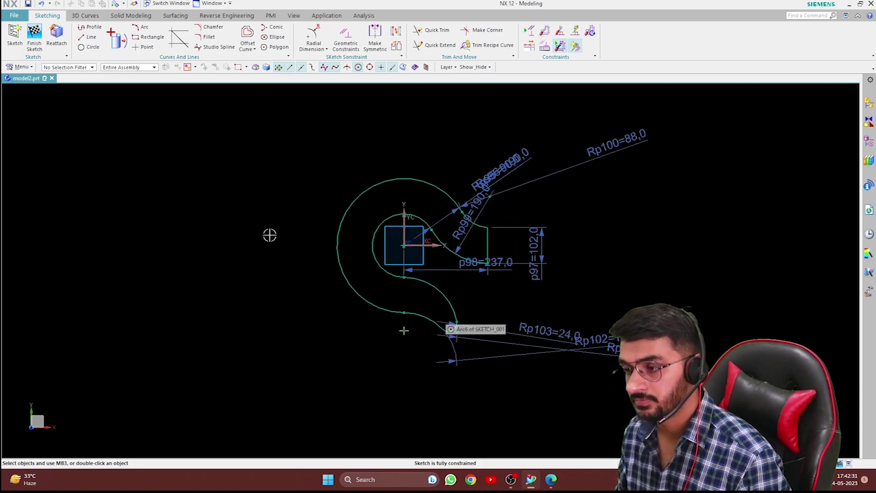
- Finish the hook sketch, orbit to inspect it, then return to the face-on view with F8
click(38, 36)
mouse_move(417, 144)
middle_down()
mouse_move(592, 268)
mouse_move(614, 299)
middle_up()
key(F8)
scroll(618, 290, up, 2)
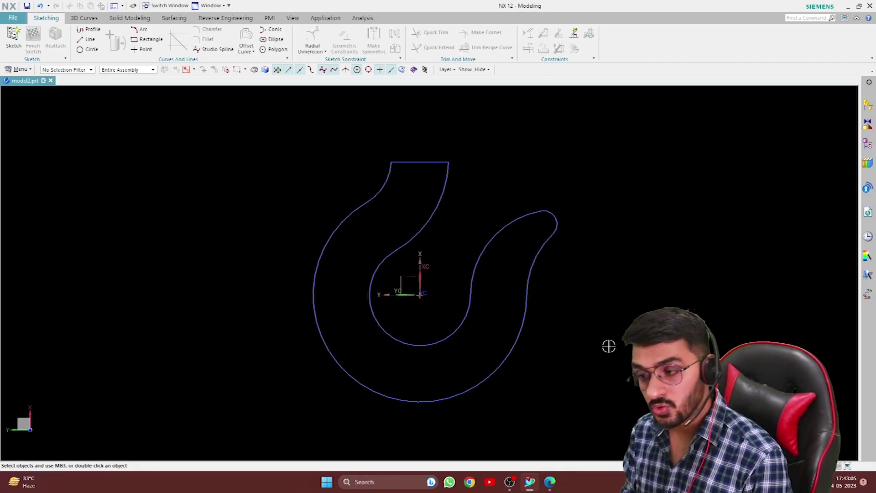
mouse_move(680, 306)
middle_down()
mouse_move(509, 307)
mouse_move(452, 335)
mouse_move(544, 369)
mouse_move(470, 307)
middle_up()
key(F8)
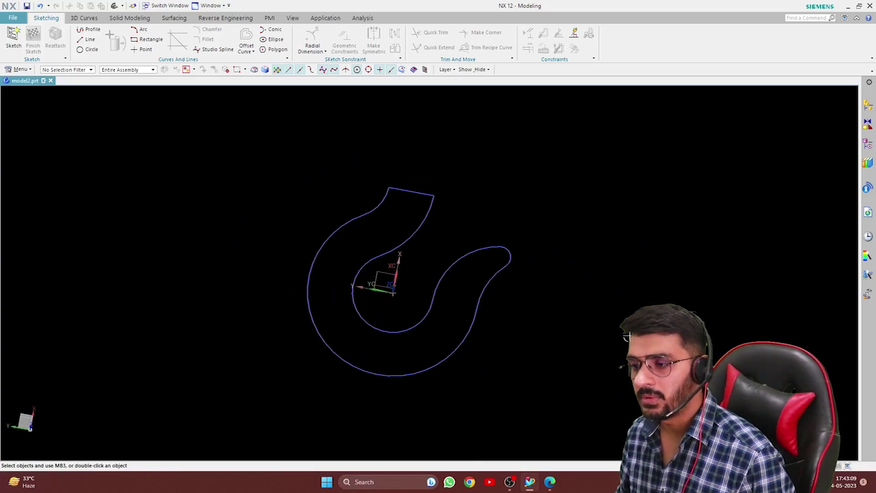